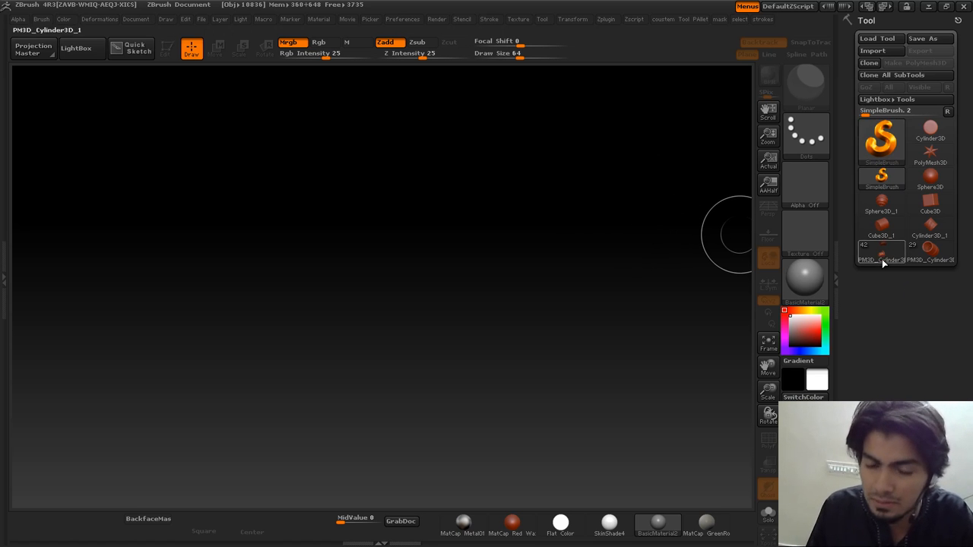
Draw a Sphere3D_1 mesh at the centre of the canvas and make it editable.
drag(953, 264, 972, 246)
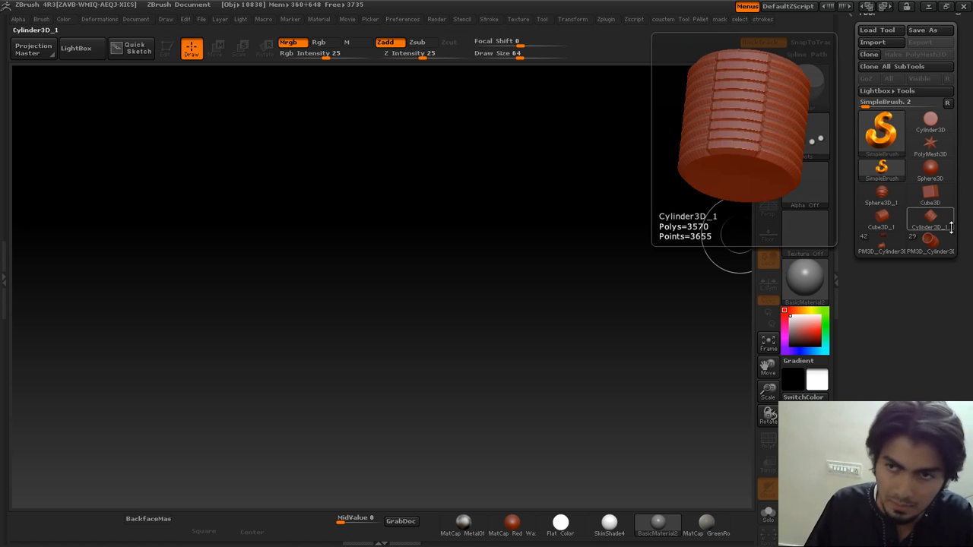
drag(963, 270, 961, 266)
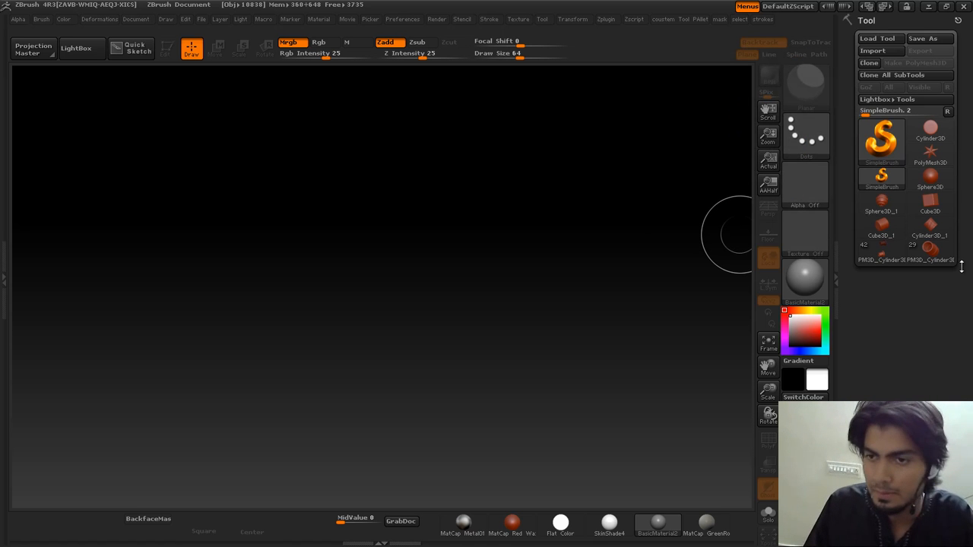
click(885, 154)
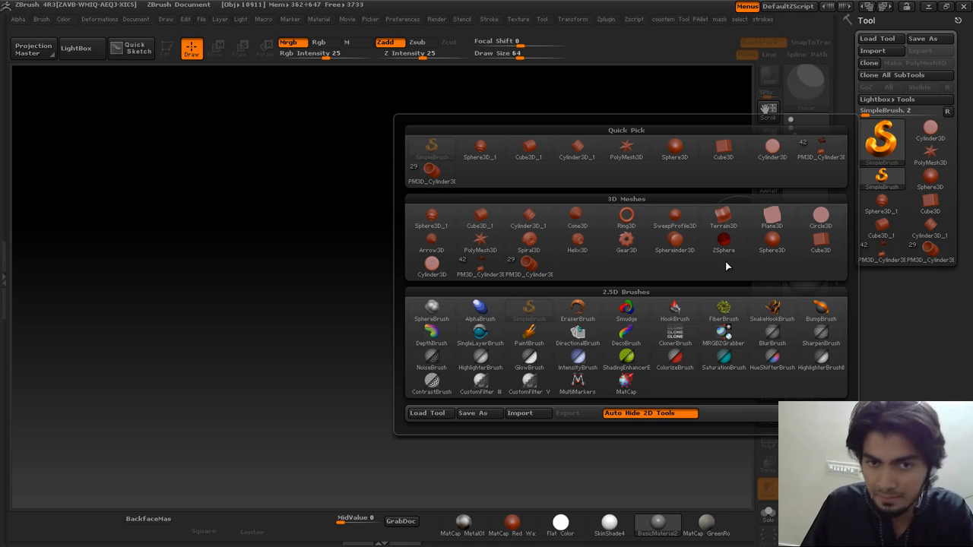
click(431, 219)
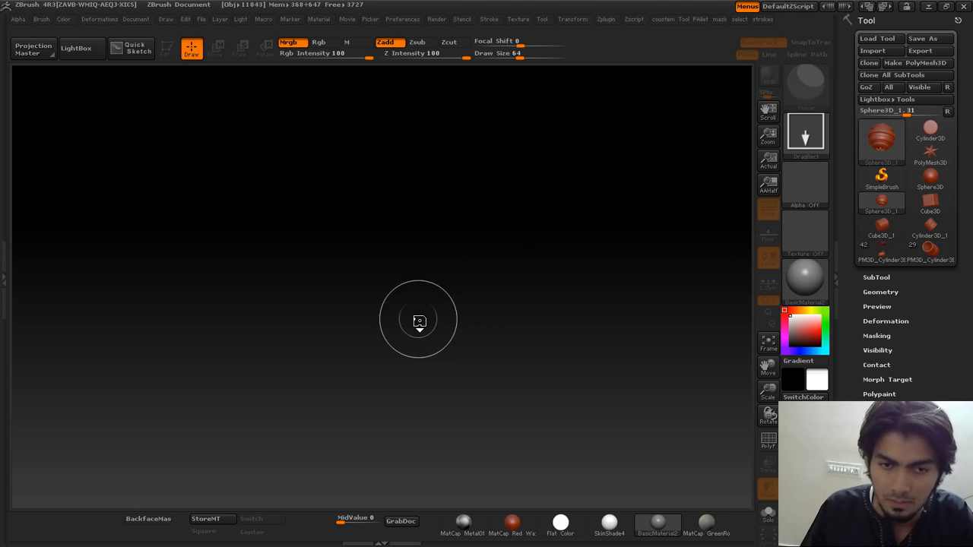
drag(420, 323, 428, 398)
key(t)
Reset the grooved sphere to a plain smooth primitive in its Initialize settings and check its polyframe.
scroll(874, 395, down, 4)
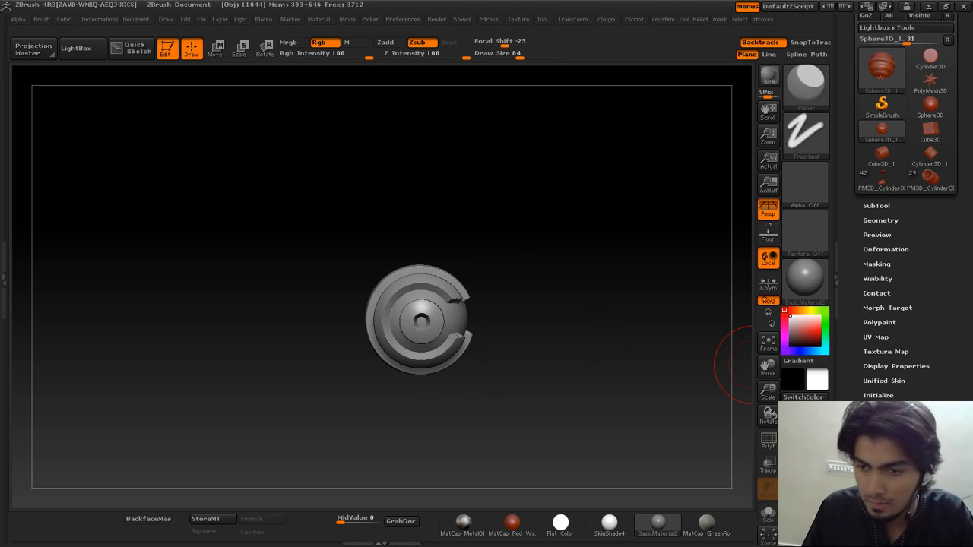
mouse_move(881, 404)
mouse_down()
mouse_move(863, 405)
mouse_move(886, 404)
mouse_up()
mouse_move(635, 295)
alt+mouse_down()
mouse_move(691, 243)
mouse_move(666, 277)
alt+mouse_up()
key(shift+f)
key(shift+f)
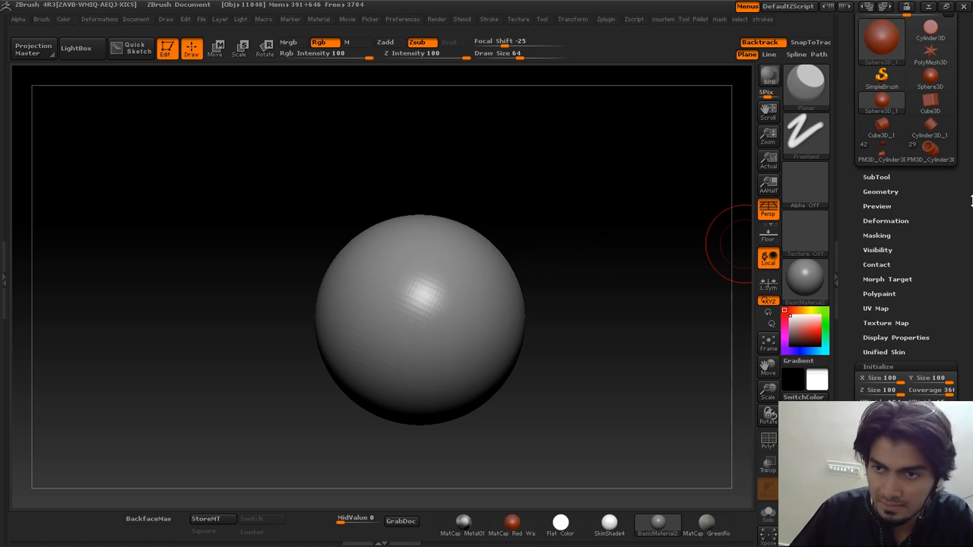
scroll(972, 200, up, 3)
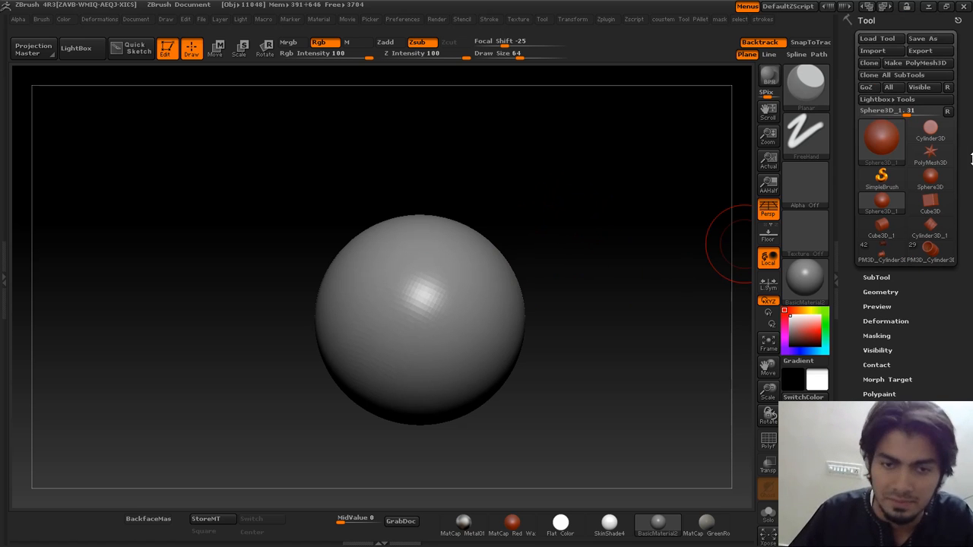
drag(972, 179, 971, 176)
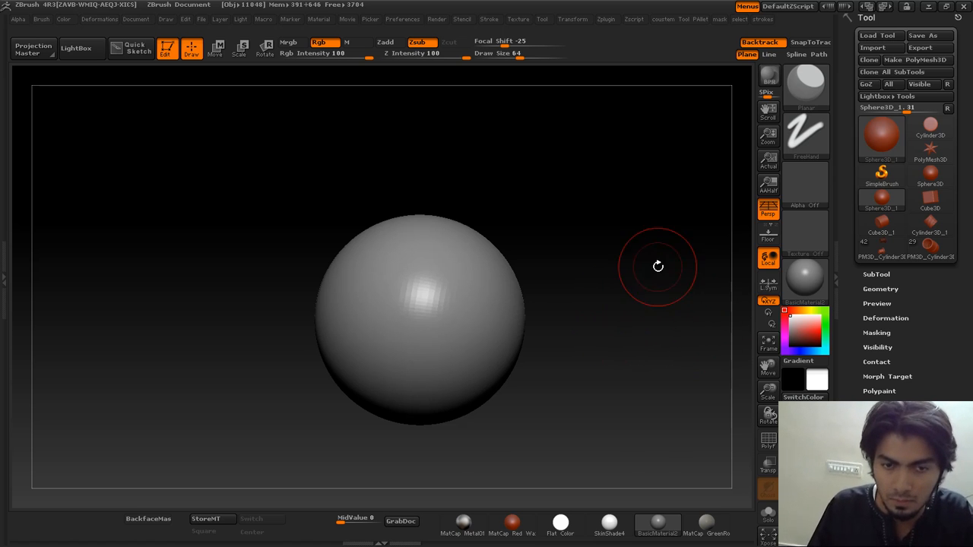
alt+drag(659, 266, 656, 274)
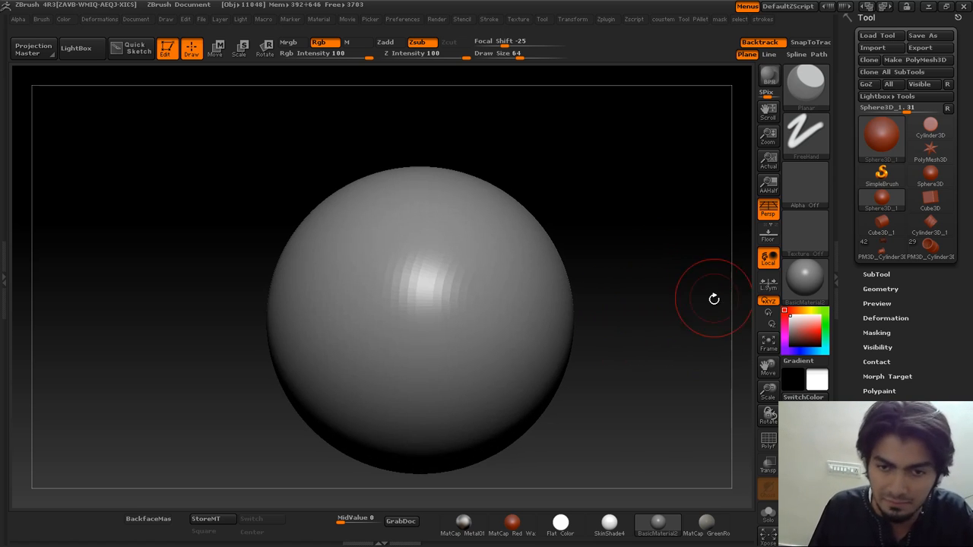
drag(961, 356, 959, 206)
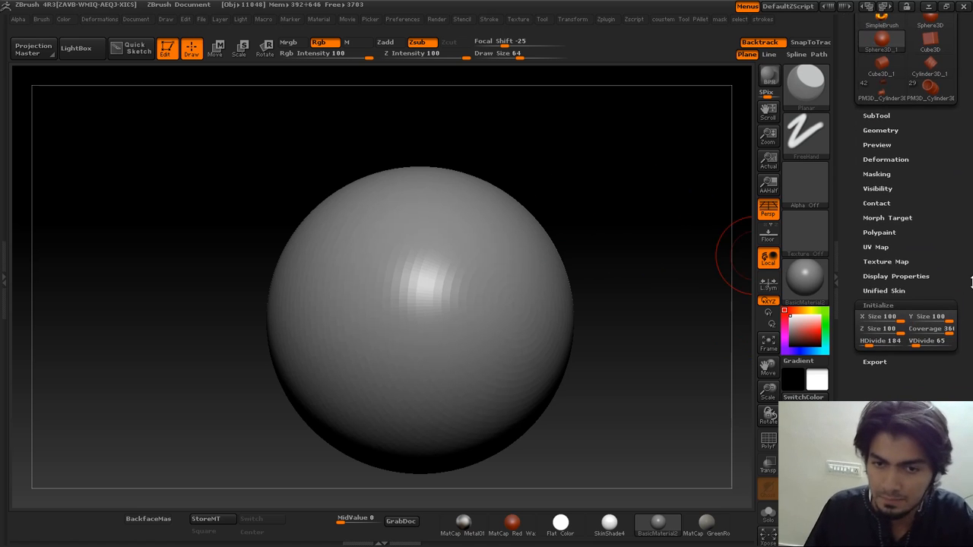
drag(847, 114, 904, 184)
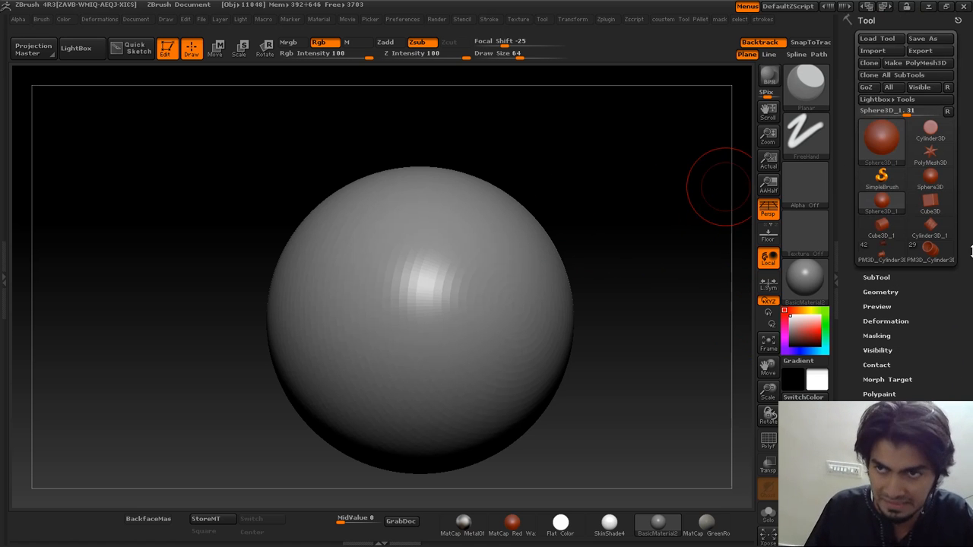
drag(972, 271, 964, 193)
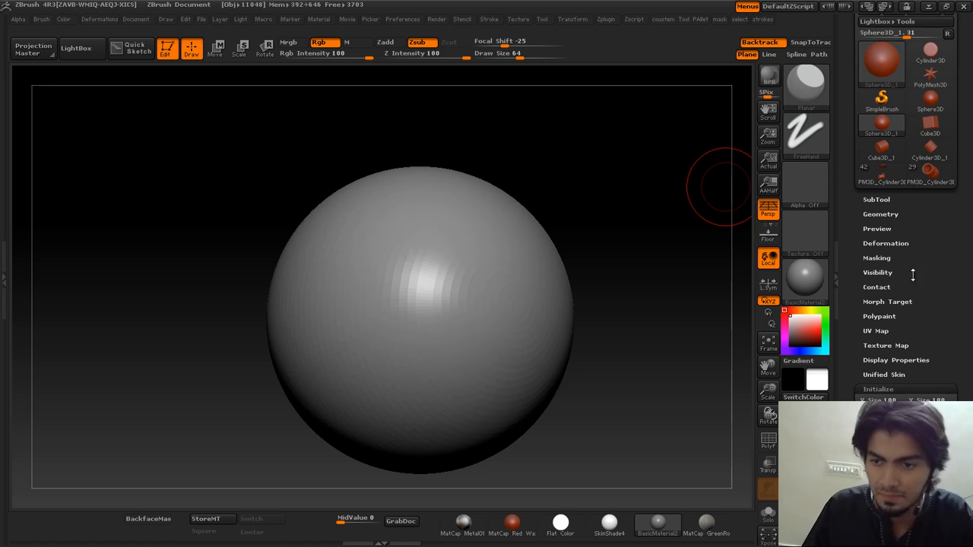
drag(950, 380, 971, 332)
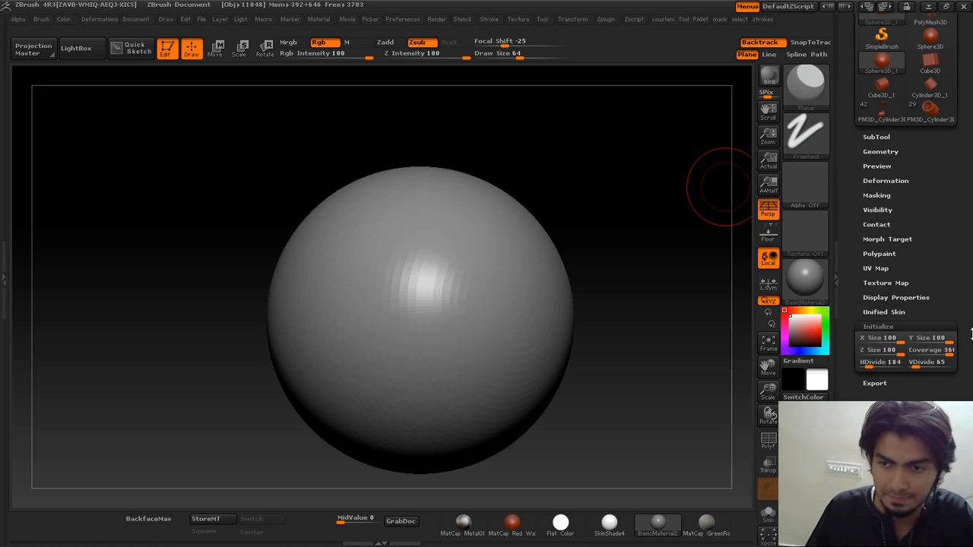
alt+drag(666, 277, 665, 282)
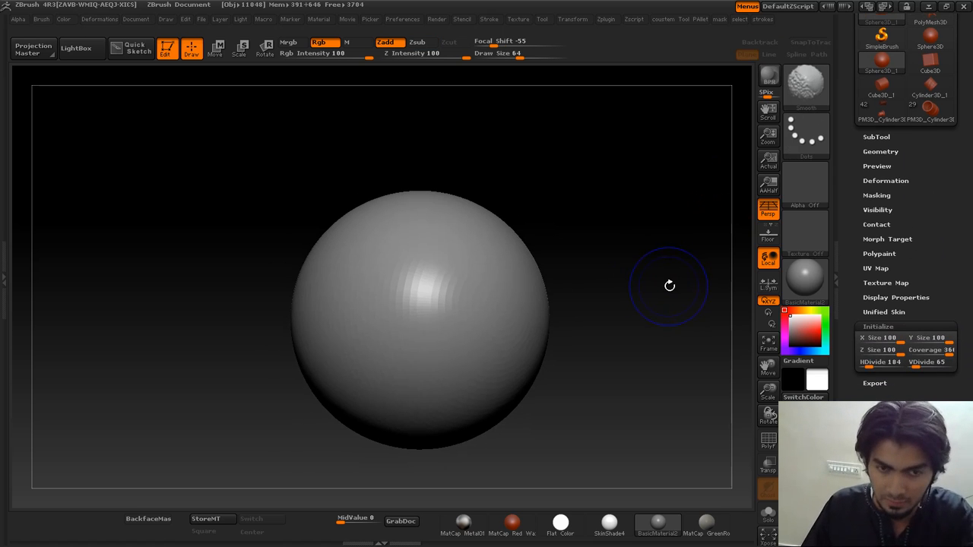
Try reshaping the sphere with X Size 82, Z Size 45 and HDivide 3 while its polyframe is shown.
key(shift+f)
mouse_move(672, 284)
alt+mouse_down()
mouse_move(654, 302)
mouse_move(684, 315)
alt+mouse_up()
drag(889, 337, 853, 363)
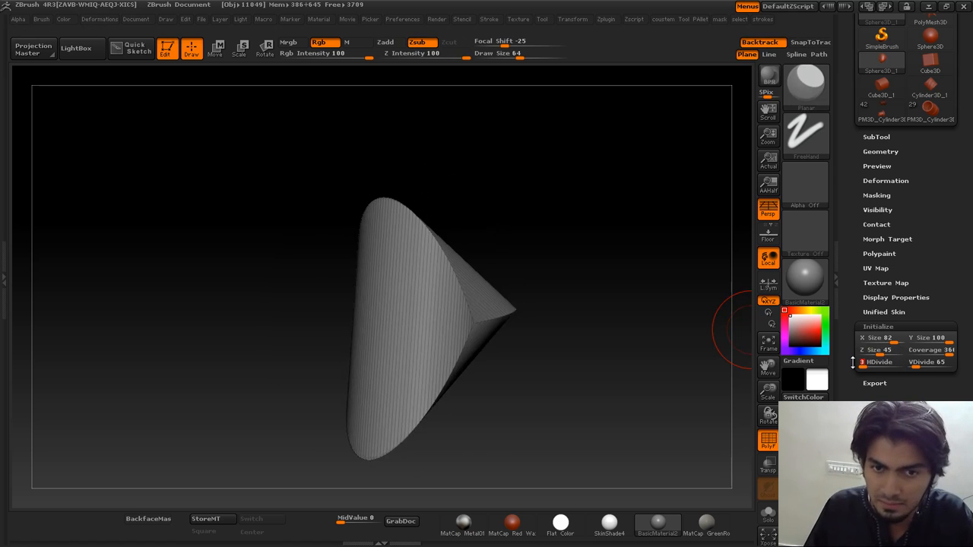
key(ctrl+z)
Set the sphere's three sizes to 100, HDivide to 283 and VDivide to 225, and display its polyframe.
drag(920, 365, 929, 366)
drag(870, 362, 908, 338)
drag(648, 182, 649, 208)
key(shift+f)
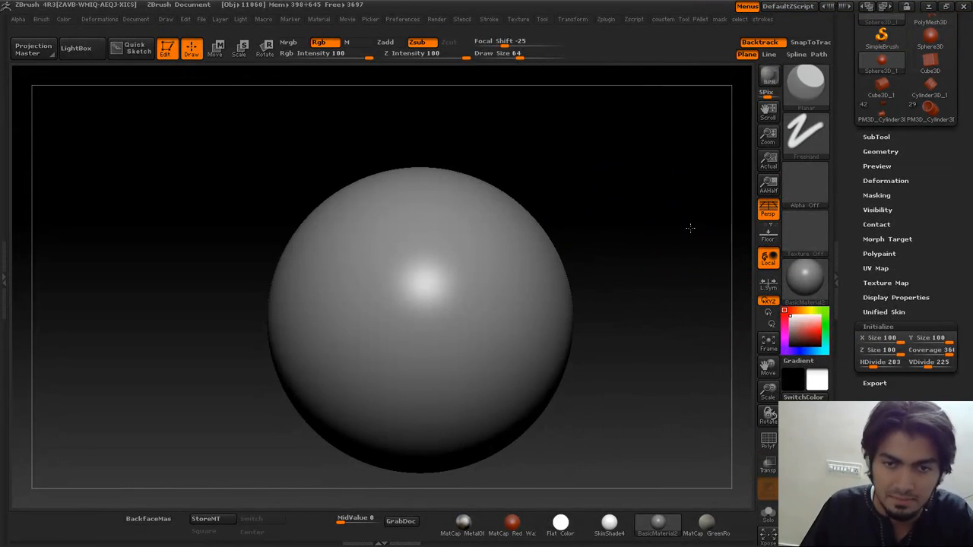
key(f)
alt+drag(712, 238, 745, 342)
key(shift+f)
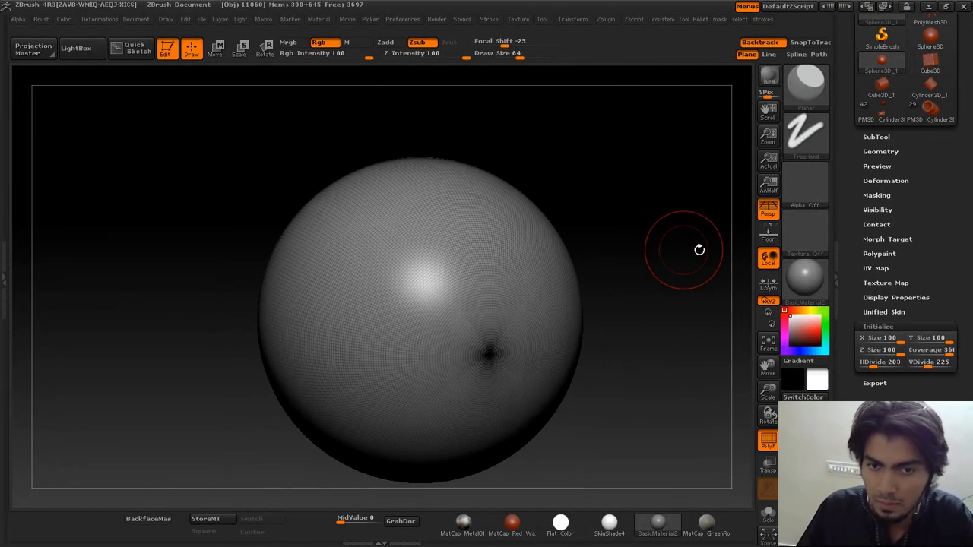
Open the masking options and mask the whole sphere.
click(876, 195)
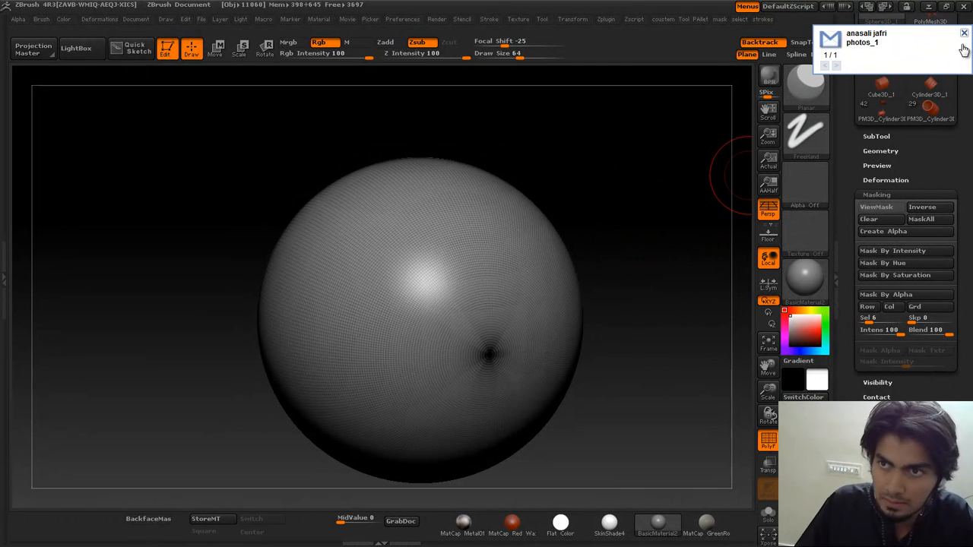
click(964, 33)
key(ctrl)
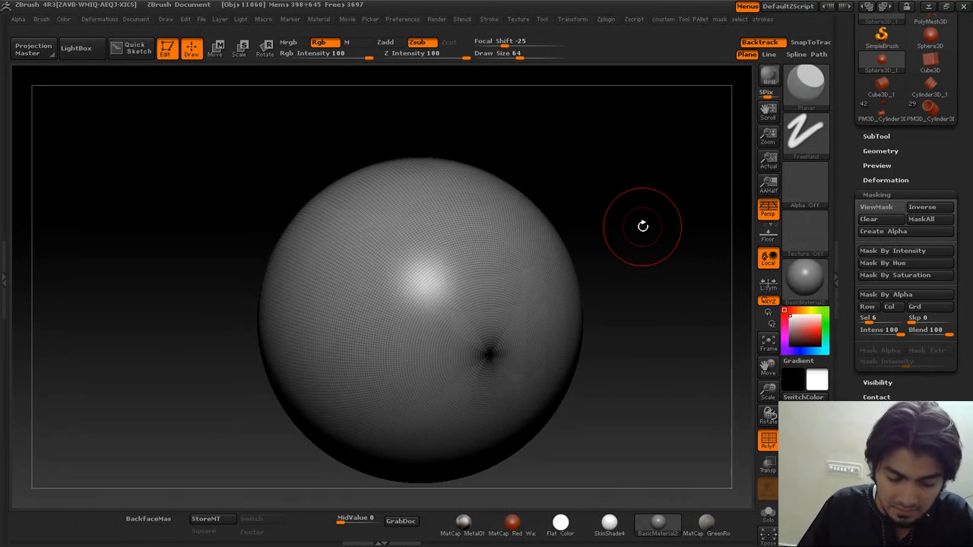
ctrl+click(643, 224)
drag(934, 242, 934, 234)
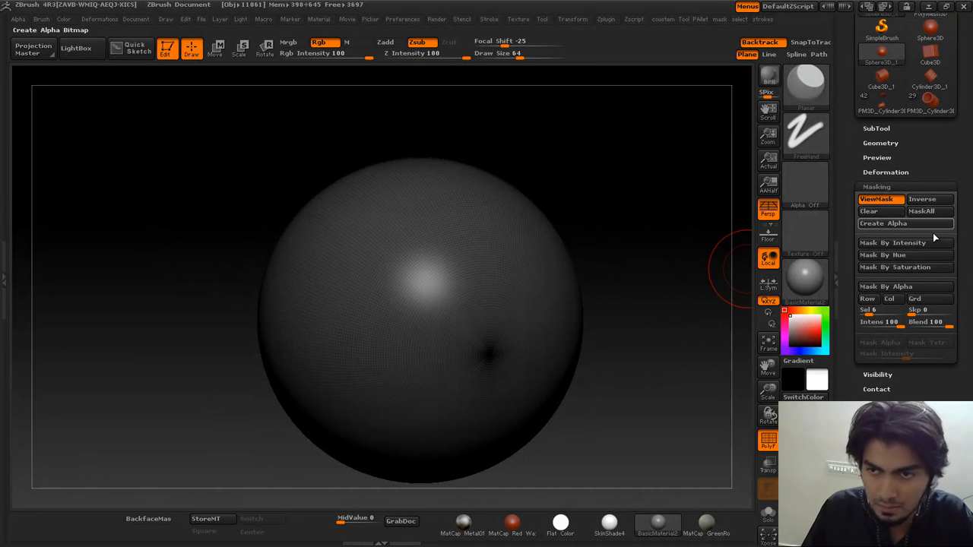
Apply a row mask with a selection count of 6 to stripe the sphere with rings around its poles.
scroll(970, 268, down, 2)
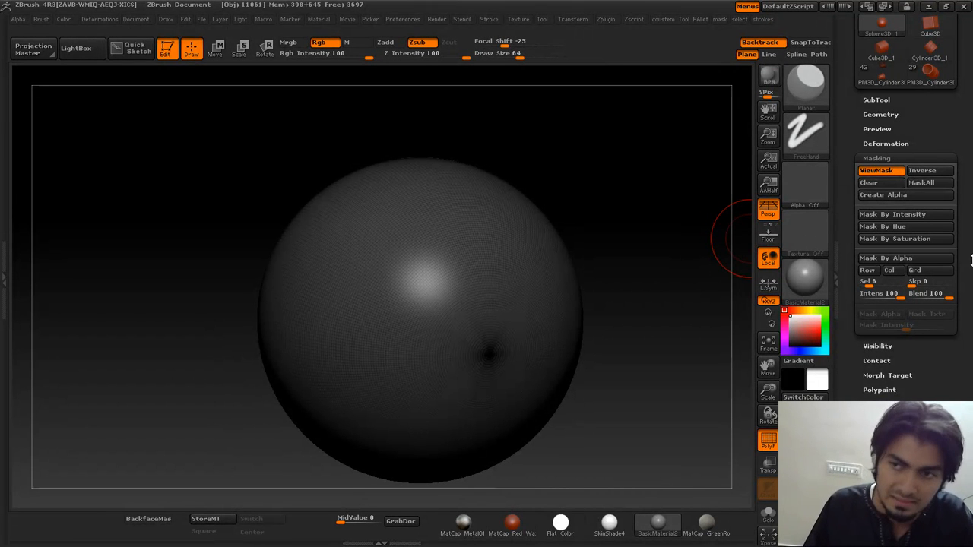
scroll(913, 236, down, 1)
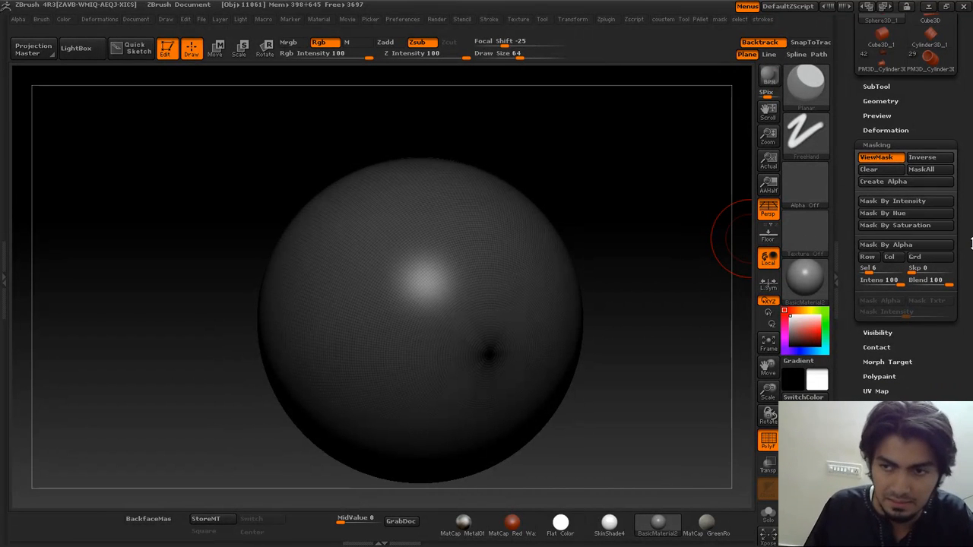
click(871, 258)
drag(647, 241, 661, 258)
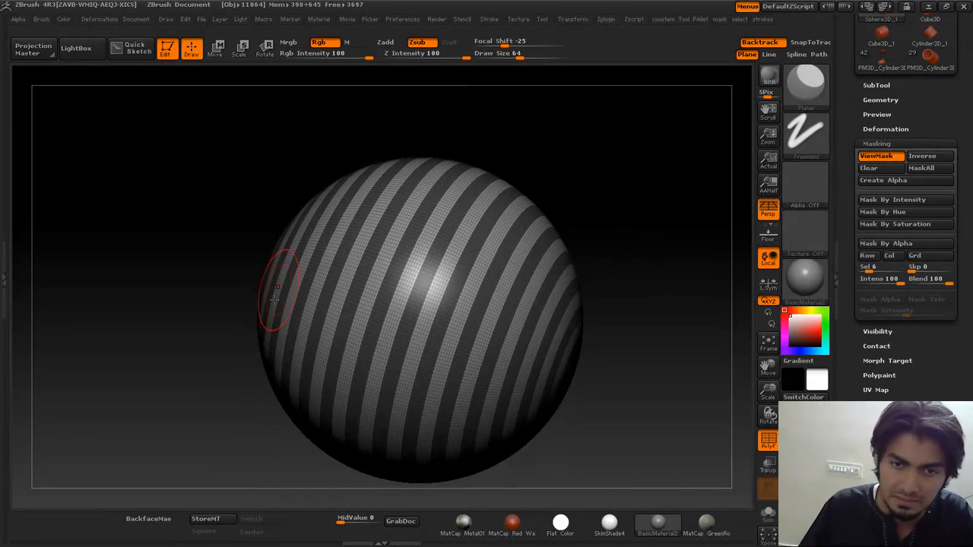
drag(688, 226, 642, 258)
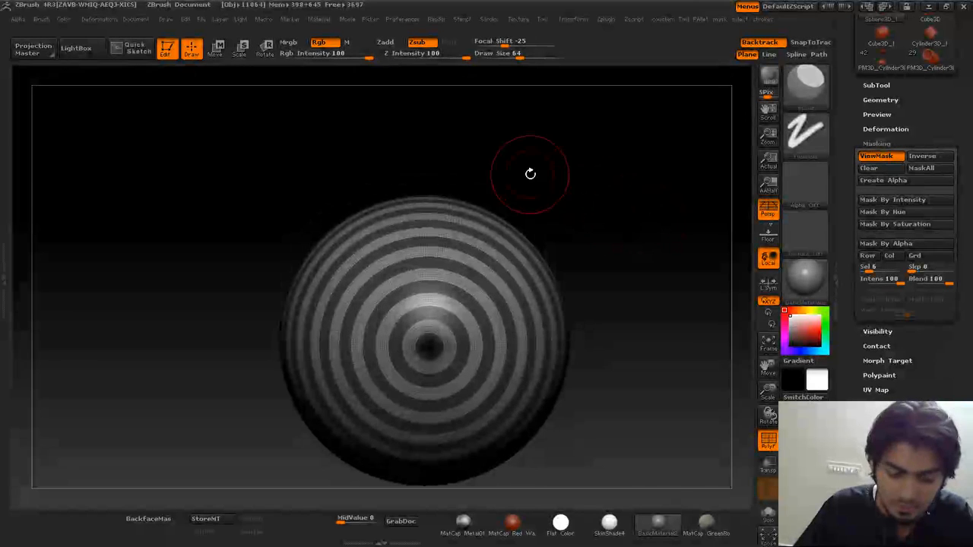
Add a solid rectangular mask over part of the striped sphere beside the pole.
key(ctrl)
ctrl+drag(449, 207, 358, 290)
drag(708, 233, 695, 249)
drag(695, 250, 679, 319)
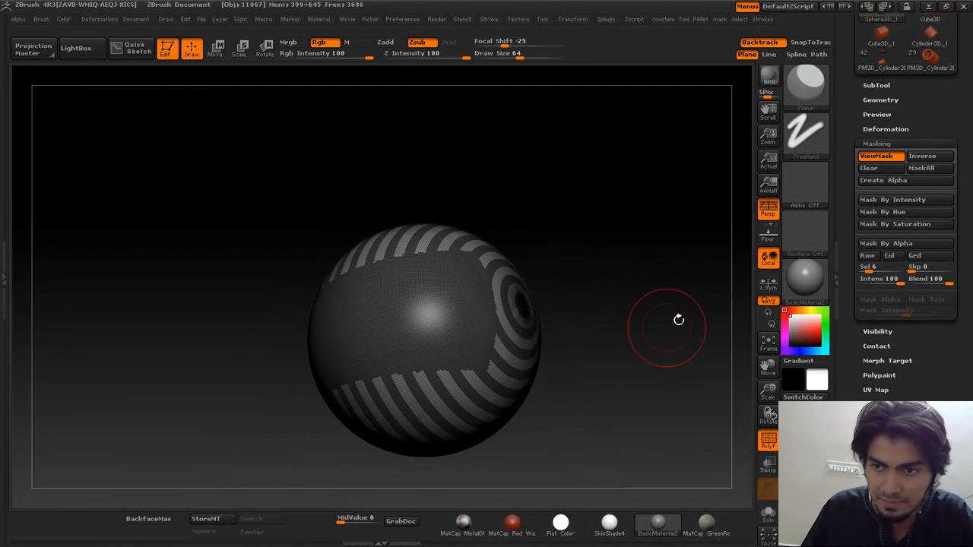
Open the deformation options for the masked sphere and bring the inflate settings into view.
drag(971, 339, 971, 311)
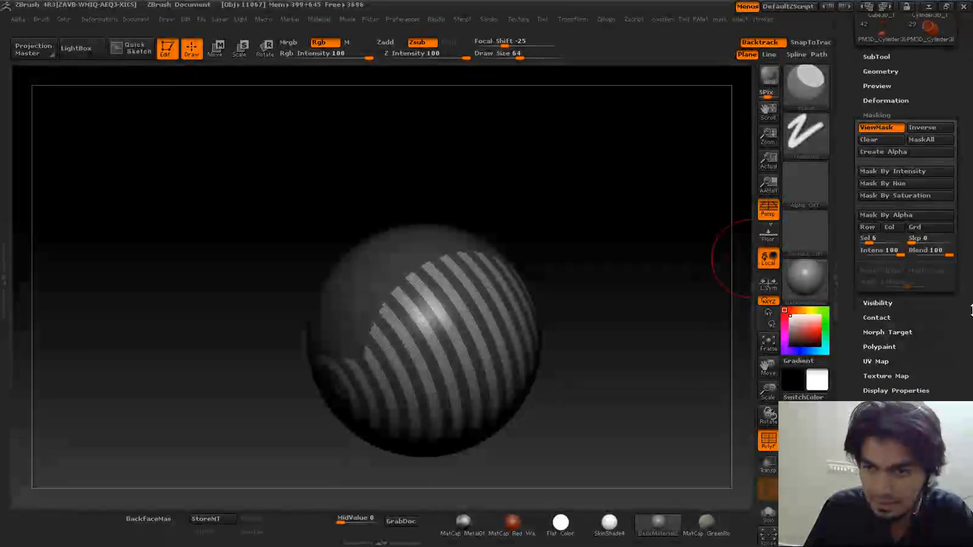
drag(972, 222, 972, 236)
click(909, 115)
drag(628, 208, 652, 203)
drag(971, 325, 971, 244)
alt+drag(692, 291, 711, 266)
Try inflating the sphere's unmasked stripes strongly and undo it.
drag(908, 316, 959, 319)
mouse_move(670, 246)
mouse_down()
mouse_move(686, 272)
mouse_move(680, 225)
mouse_move(679, 308)
mouse_move(686, 295)
mouse_move(707, 294)
mouse_move(671, 266)
mouse_move(688, 304)
mouse_move(644, 310)
mouse_up()
key(ctrl+z)
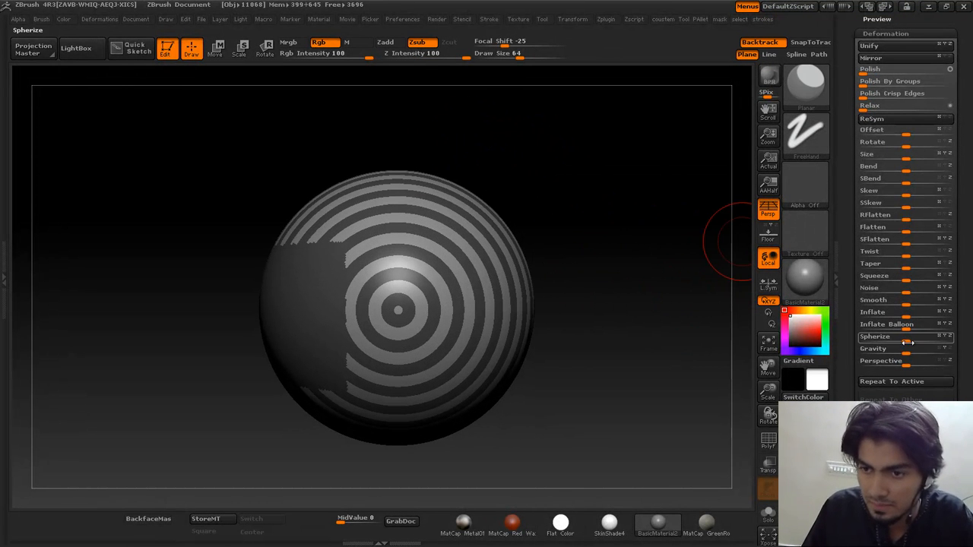
Inflate the unmasked stripes outward into raised ridges, clear the mask and return to the masking options.
drag(896, 327, 922, 327)
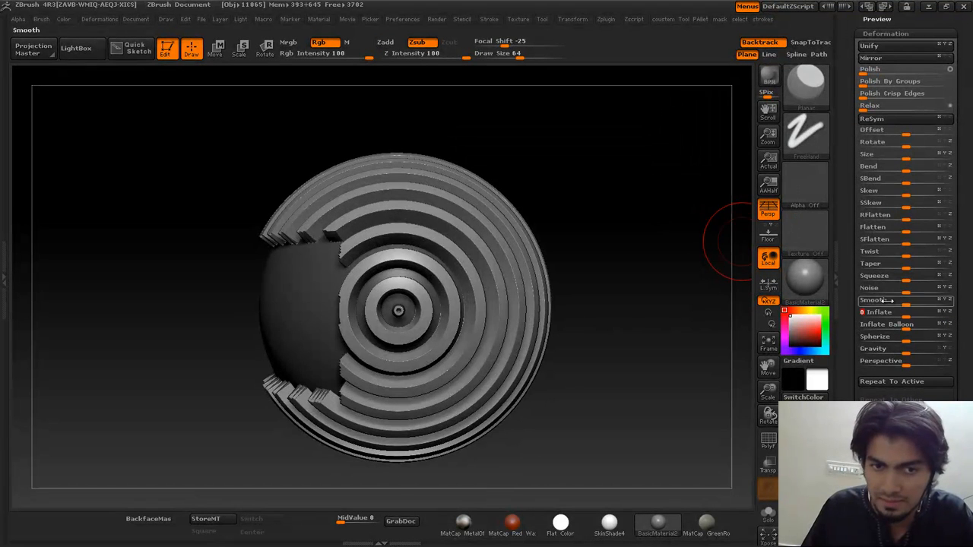
mouse_move(649, 260)
mouse_down()
mouse_move(641, 278)
mouse_move(678, 260)
mouse_move(679, 275)
mouse_up()
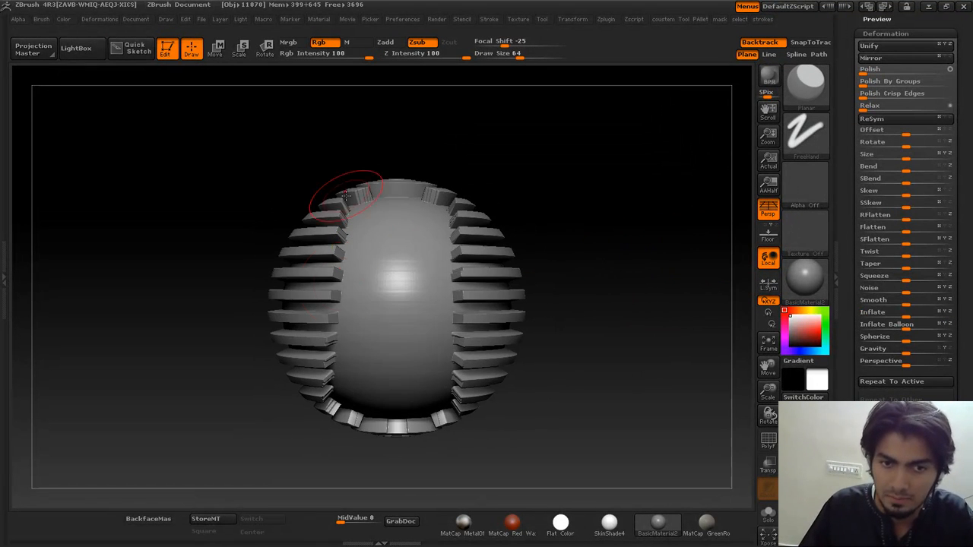
scroll(884, 373, down, 5)
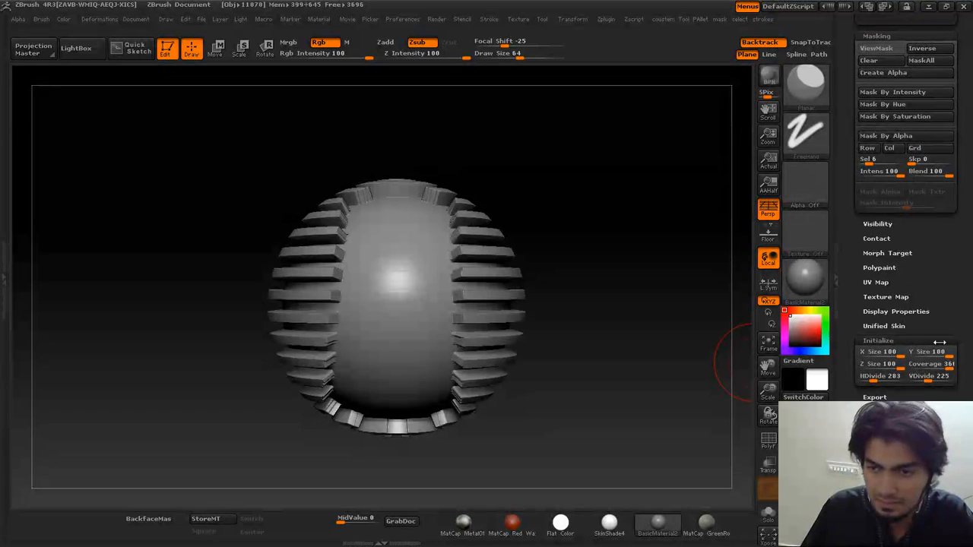
scroll(971, 335, up, 2)
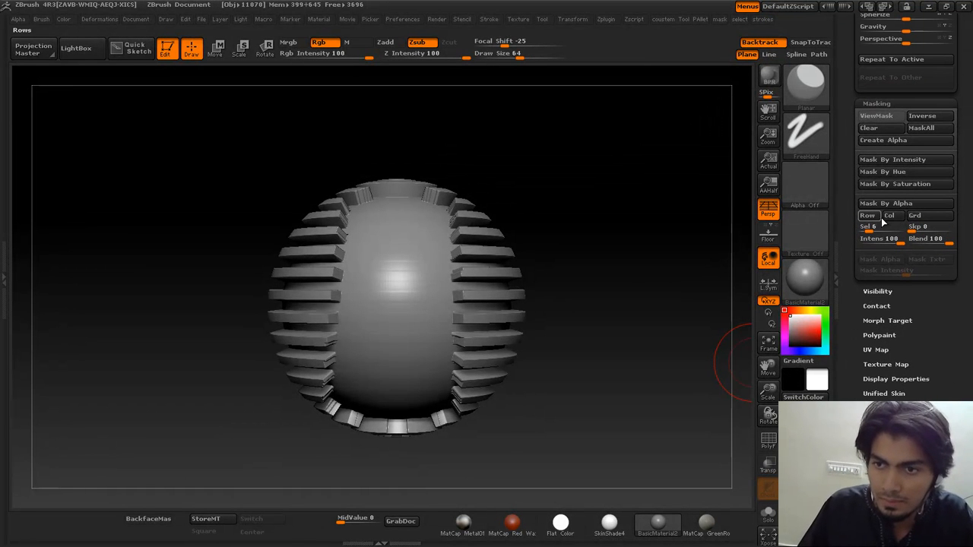
Mask the whole ridged sphere and apply a column mask with a selection count of 6.
ctrl+click(601, 225)
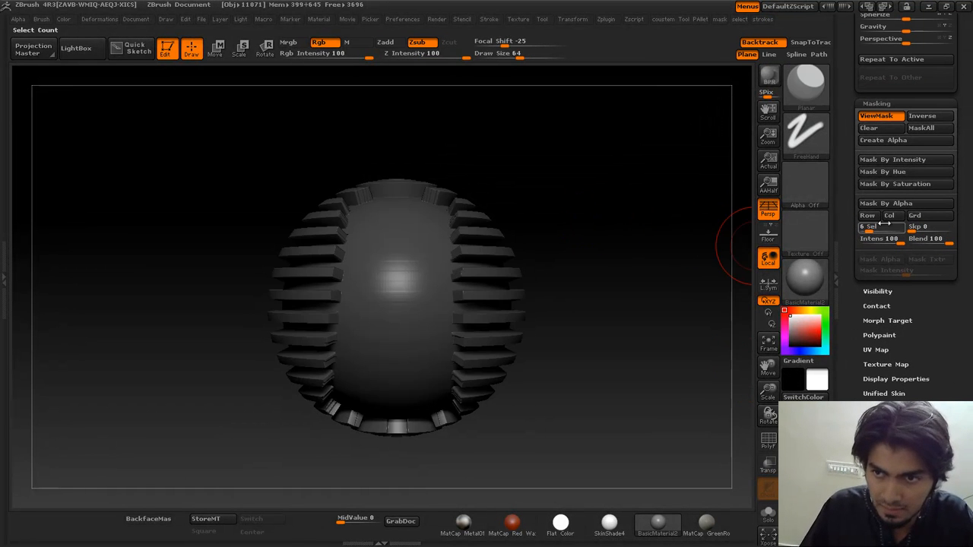
click(890, 215)
drag(621, 196, 405, 263)
Remove the column mask from the ridged areas, keeping its stripes only on the smooth band.
ctrl+alt+drag(623, 123, 456, 486)
drag(588, 157, 541, 144)
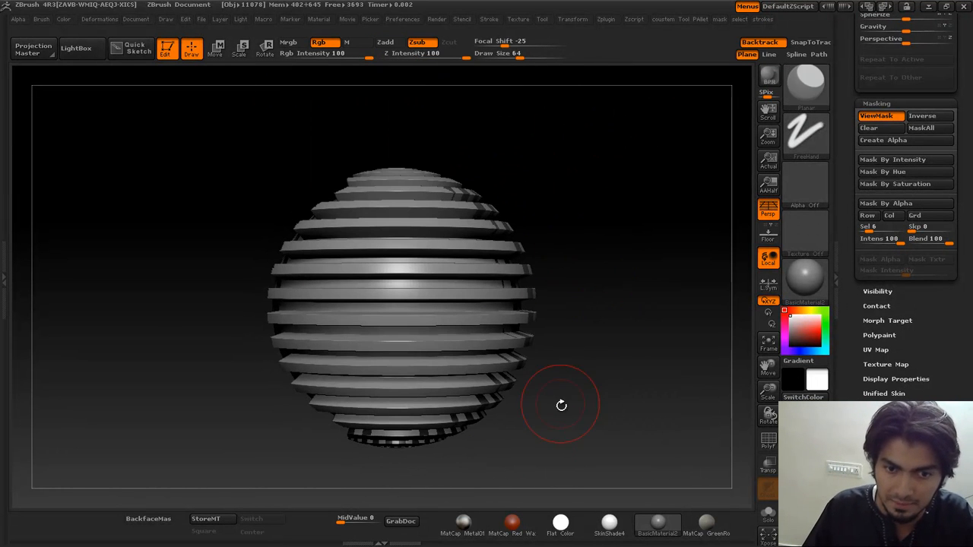
ctrl+alt+drag(503, 498, 292, 416)
drag(669, 321, 634, 282)
drag(658, 230, 614, 247)
drag(678, 261, 710, 284)
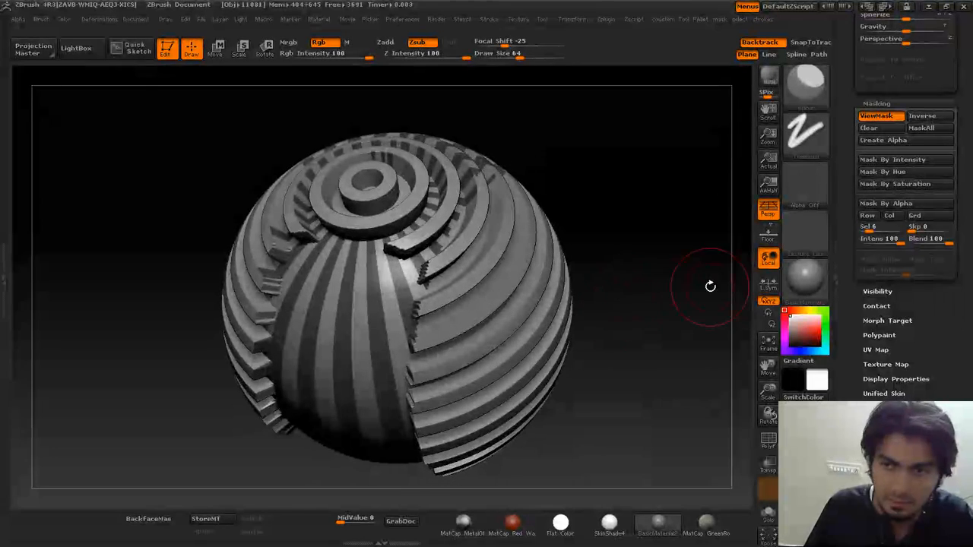
scroll(971, 291, up, 2)
scroll(971, 292, up, 5)
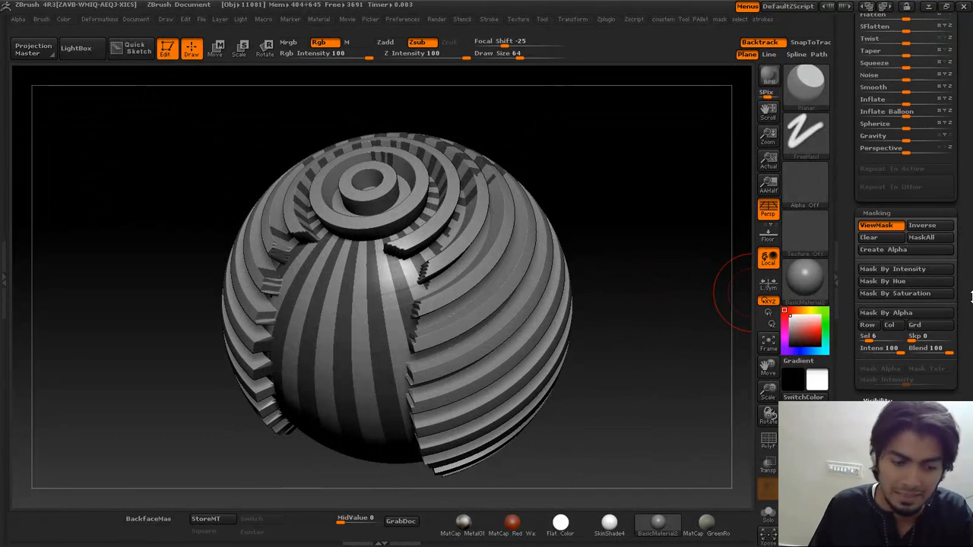
Invert the mask and try inflating the column stripes on the sphere's smooth band.
scroll(971, 297, up, 10)
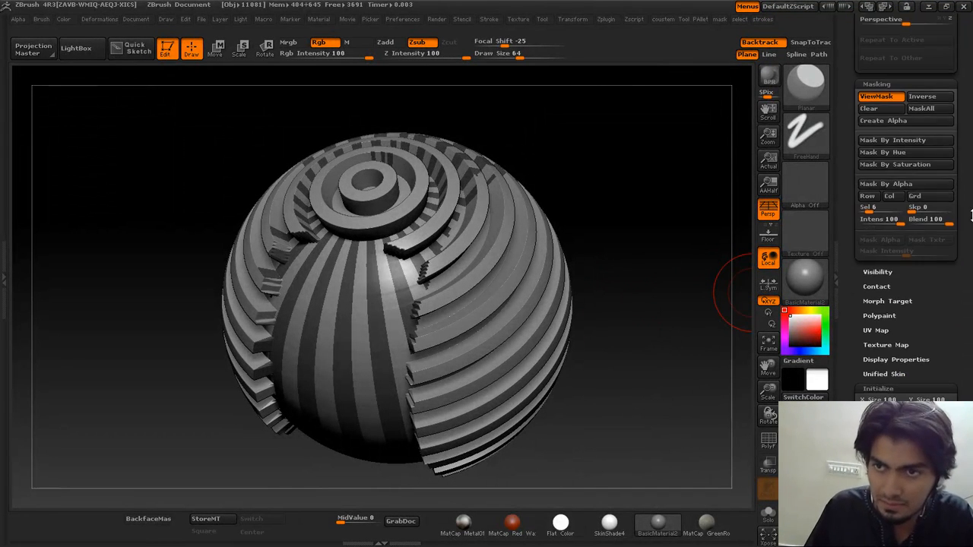
scroll(971, 270, down, 3)
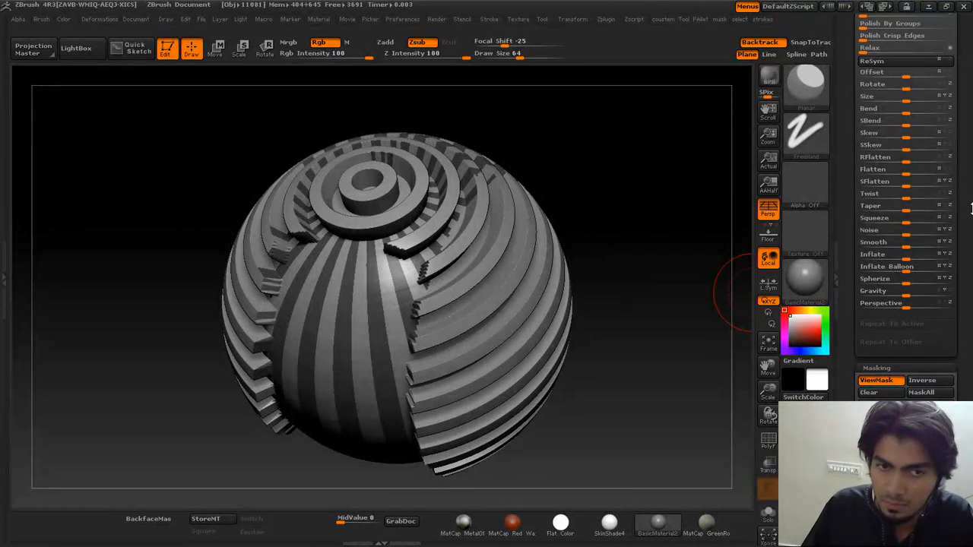
ctrl+click(632, 195)
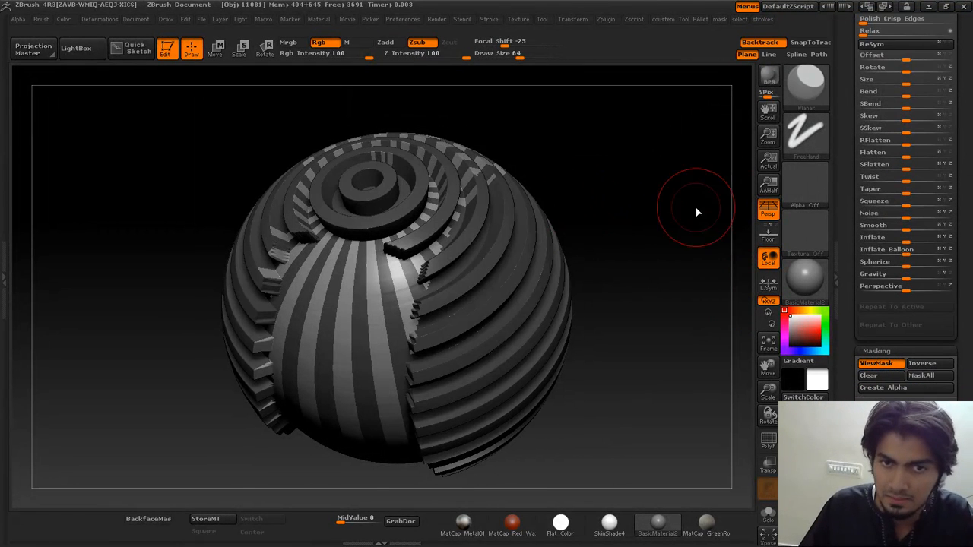
scroll(971, 247, up, 1)
drag(908, 248, 873, 257)
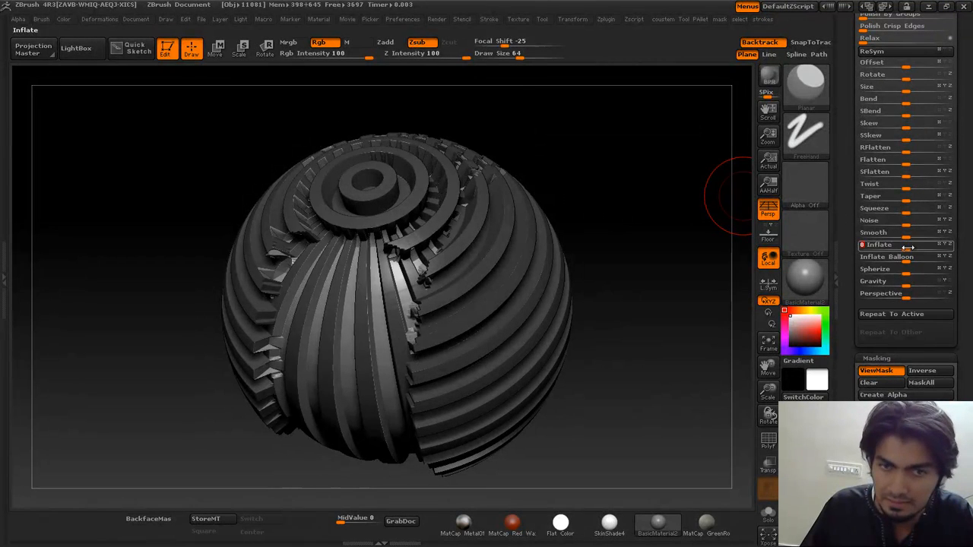
mouse_move(910, 93)
mouse_down()
mouse_move(927, 92)
mouse_move(916, 92)
mouse_up()
Hide the mask display and clear the mask from the ridged sphere.
mouse_move(730, 145)
mouse_down()
mouse_move(680, 156)
mouse_move(660, 213)
mouse_move(692, 278)
mouse_move(680, 218)
mouse_move(642, 219)
mouse_move(671, 228)
mouse_up()
scroll(971, 195, down, 1)
scroll(971, 195, down, 1)
drag(597, 216, 679, 257)
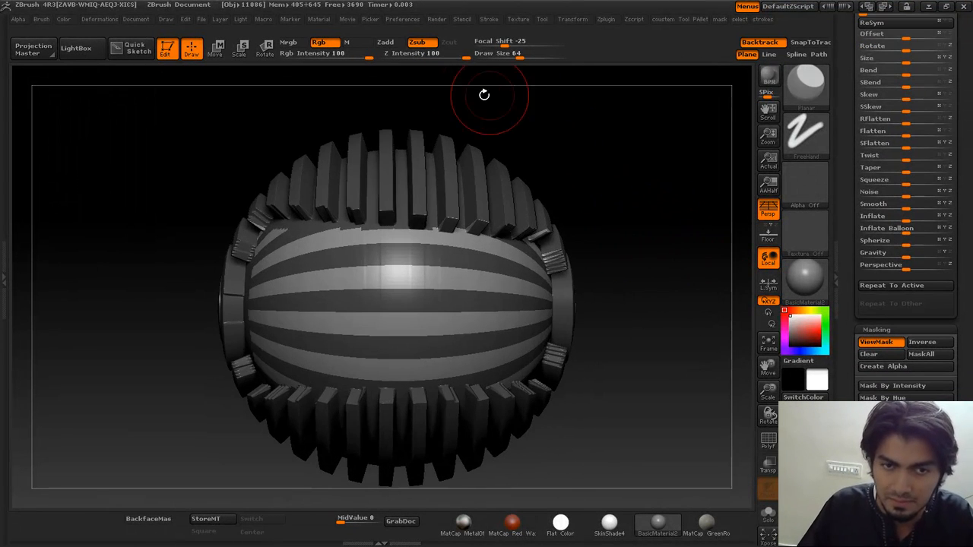
key(ctrl+h)
ctrl+click(362, 275)
mouse_move(631, 287)
ctrl+mouse_down()
mouse_move(684, 365)
mouse_move(357, 327)
mouse_move(482, 330)
mouse_move(473, 333)
mouse_move(487, 369)
ctrl+mouse_up()
ctrl+drag(667, 275, 672, 271)
key(ctrl+m)
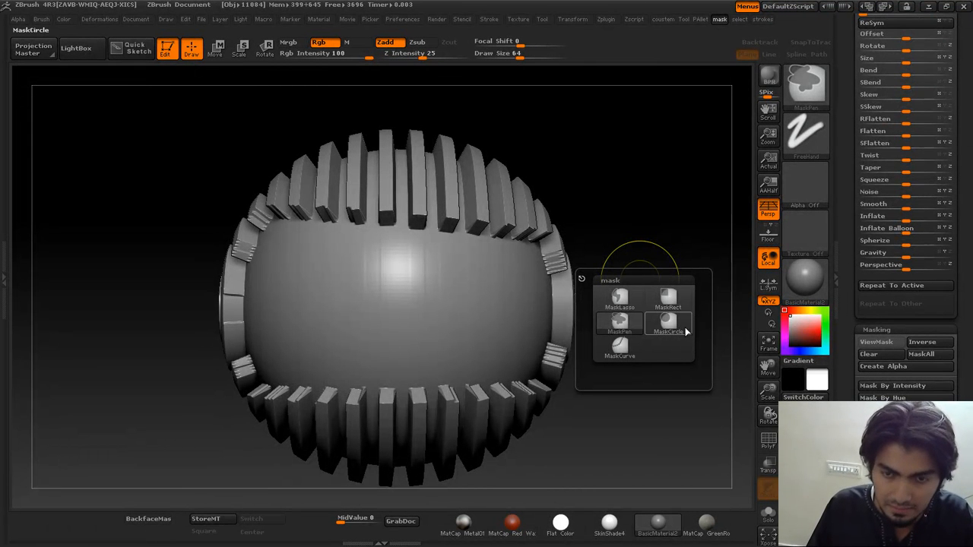
Switch from the sphere to the Gear3D primitive as the active tool.
mouse_move(959, 352)
mouse_down()
mouse_move(970, 251)
mouse_move(972, 321)
mouse_up()
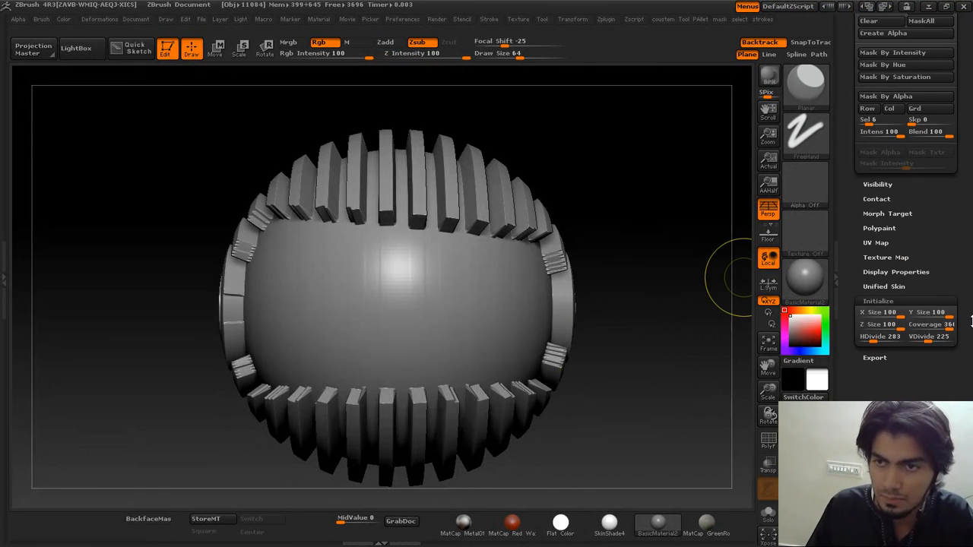
drag(971, 284, 971, 361)
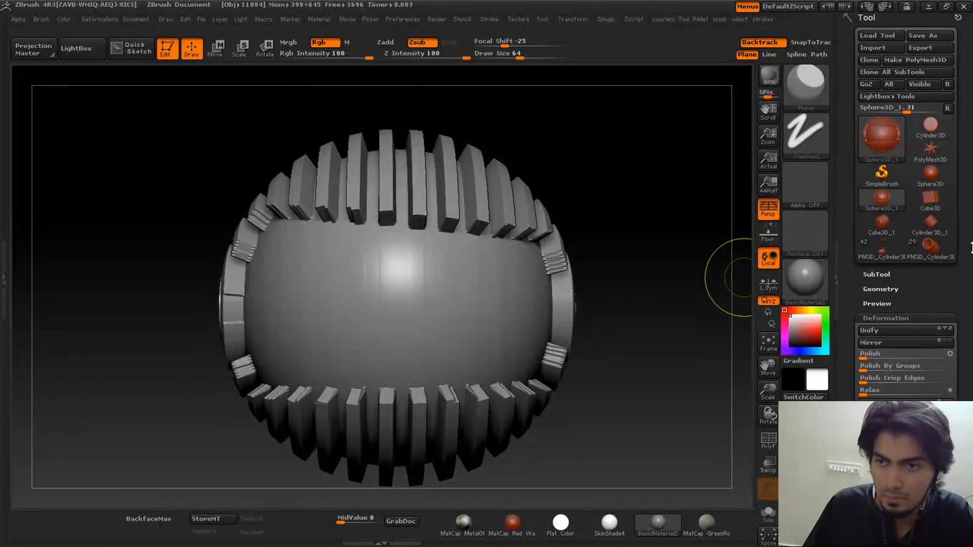
click(884, 187)
click(881, 152)
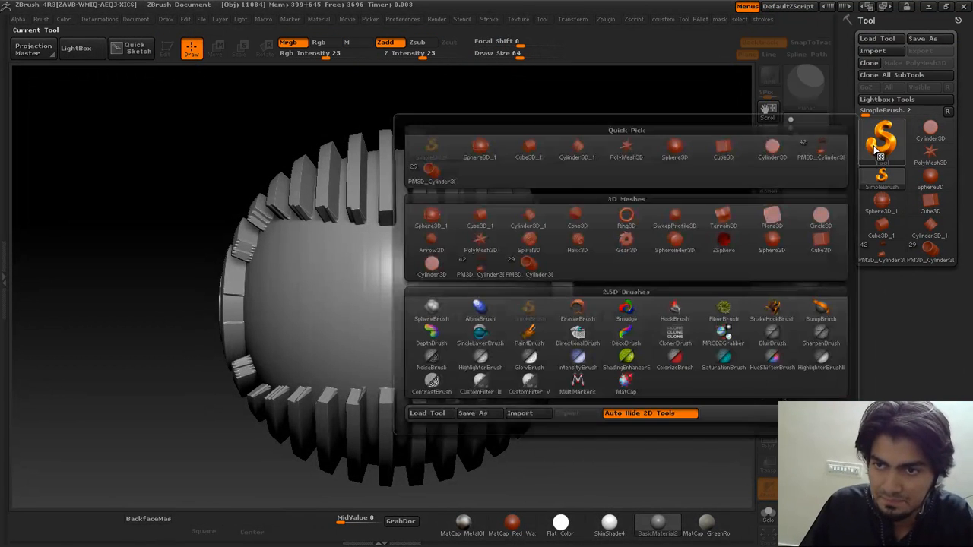
click(487, 220)
click(885, 155)
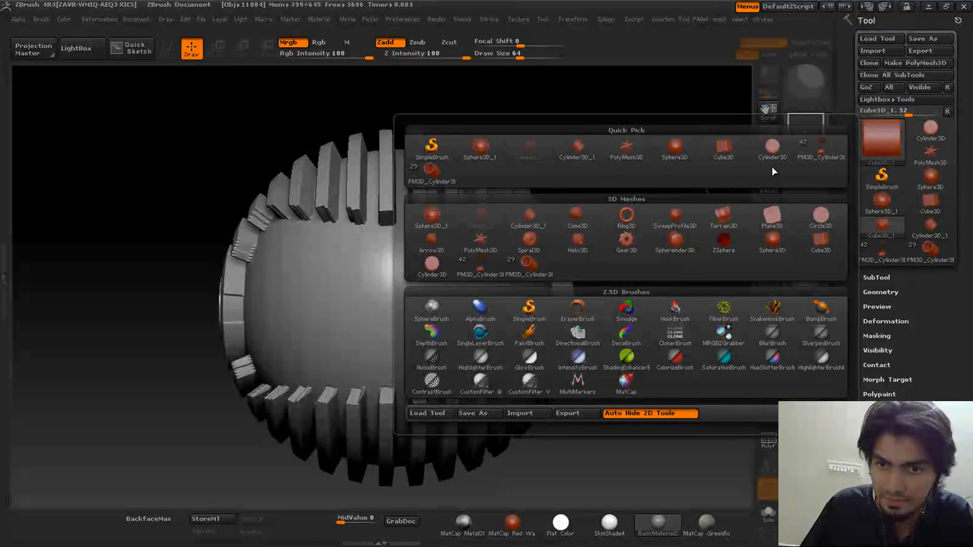
click(625, 242)
Draw a gear on the canvas, make it editable and clear the other objects from the canvas.
drag(413, 232, 500, 358)
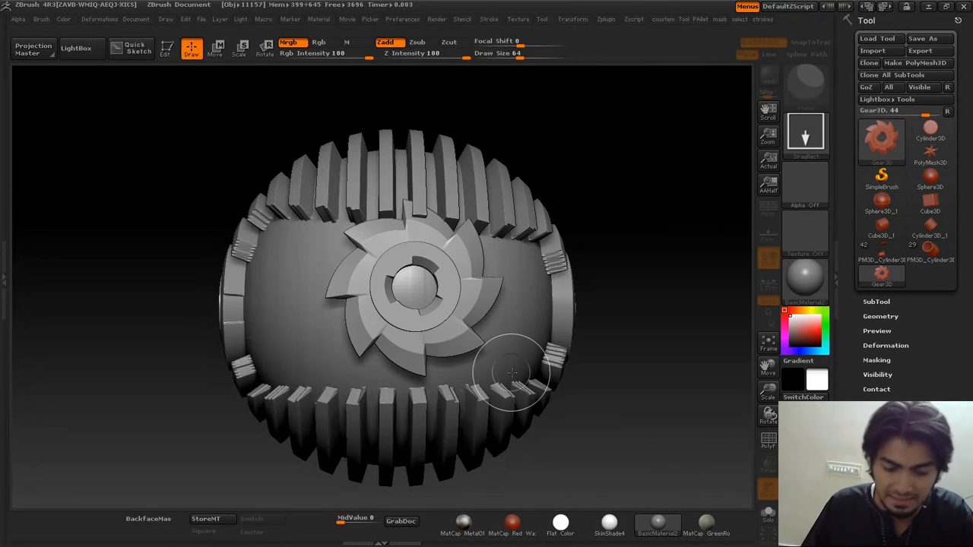
key(t)
key(ctrl+n)
drag(683, 273, 675, 251)
alt+drag(675, 251, 752, 290)
In the gear's initialize settings, set Coverage to 234 and Width to 44, and try a Tilt of 139.
scroll(902, 386, down, 3)
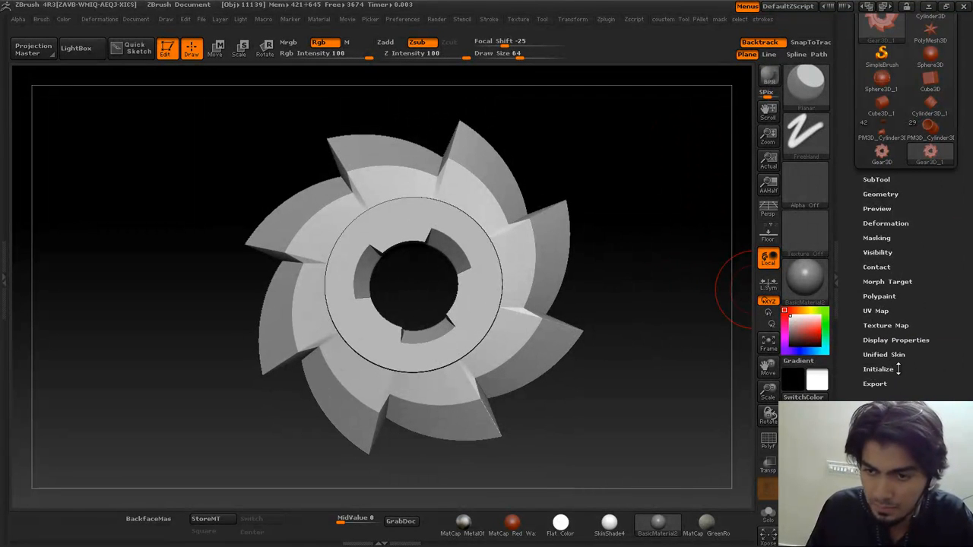
click(898, 369)
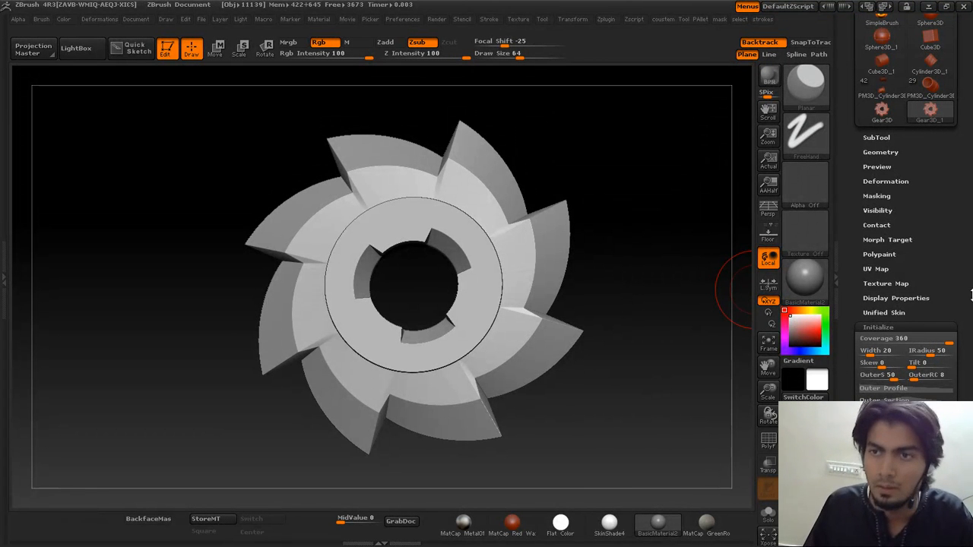
scroll(942, 343, up, 1)
drag(942, 354, 885, 379)
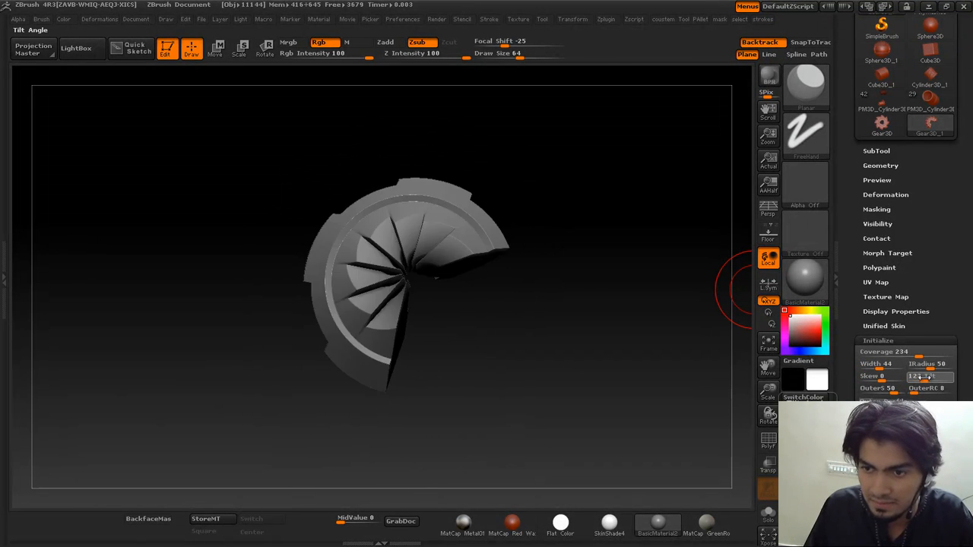
drag(926, 378, 922, 378)
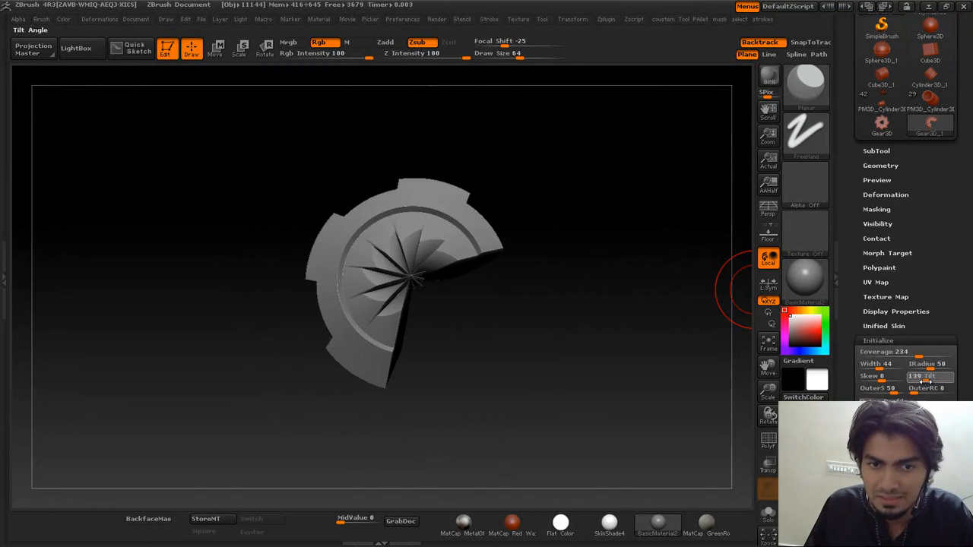
drag(907, 387, 883, 364)
Check the partial gear's wireframe and convert the gear to a PolyMesh3D.
drag(533, 326, 506, 278)
key(shift+f)
drag(718, 296, 695, 284)
key(shift+f)
drag(971, 284, 972, 360)
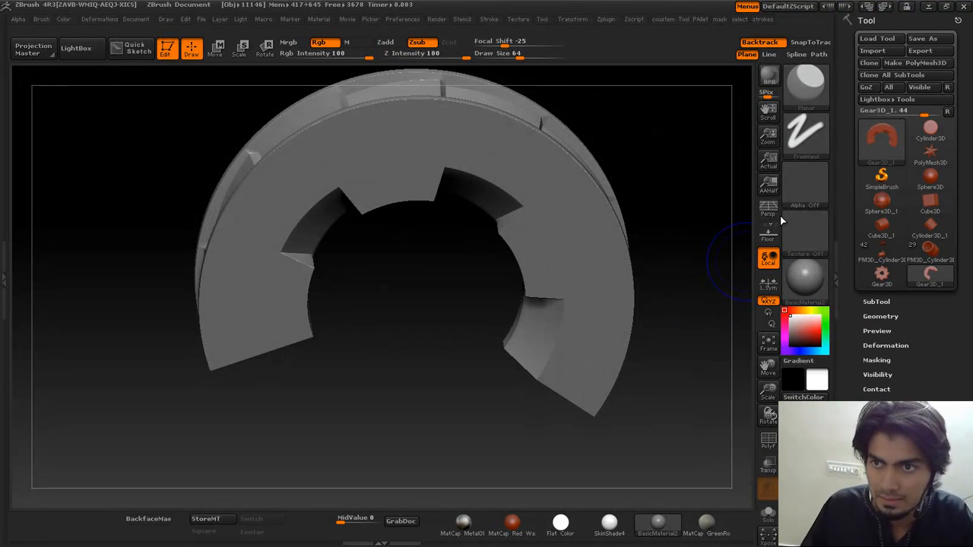
click(924, 63)
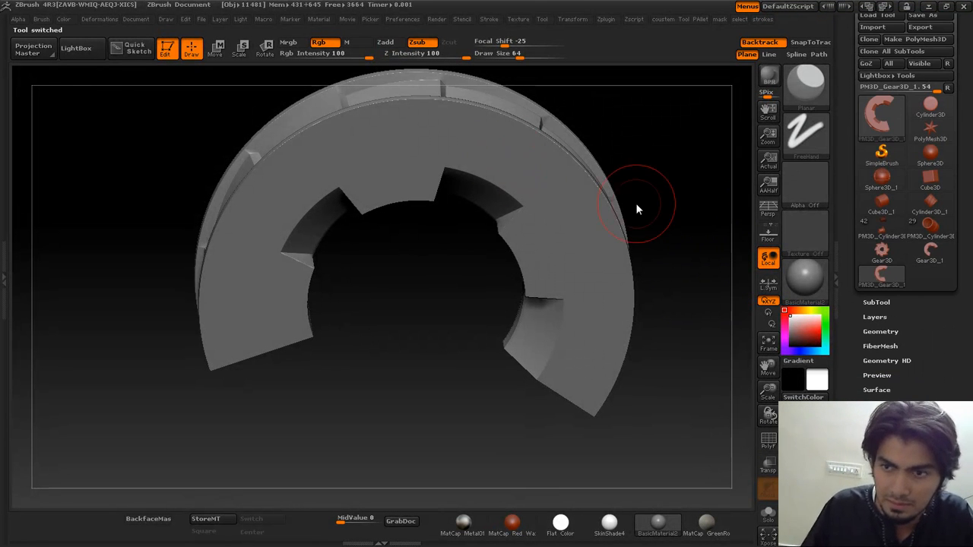
Try sculpting on the original gear primitive, and return to its polymesh copy.
click(930, 251)
click(463, 143)
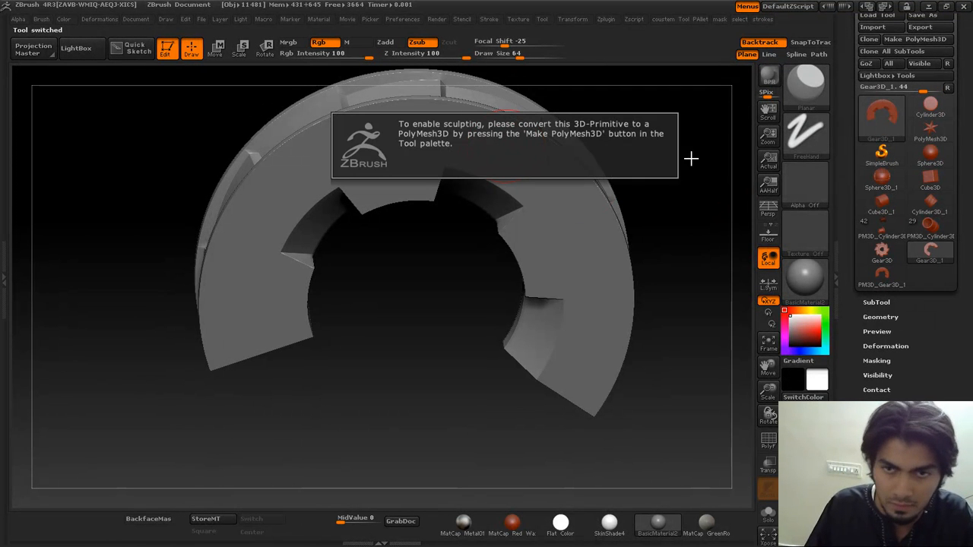
click(881, 280)
Try reshaping the polymesh gear with the Move Topological brush at draw size 122, and undo the stroke.
drag(669, 274, 573, 212)
key(s)
drag(479, 181, 496, 184)
drag(695, 171, 608, 168)
key(1)
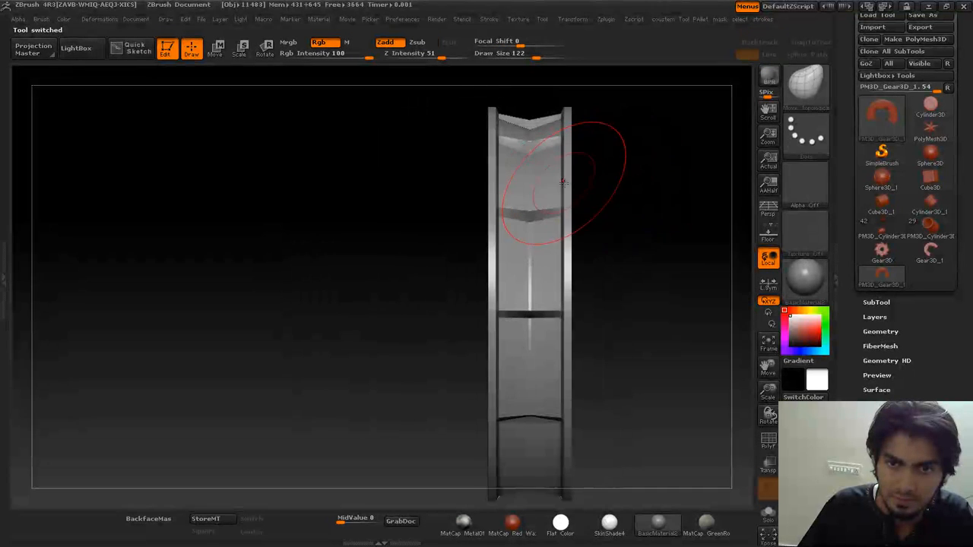
mouse_move(535, 252)
mouse_down()
mouse_move(561, 248)
mouse_move(430, 126)
mouse_move(459, 179)
mouse_move(499, 172)
mouse_up()
key(ctrl+z)
Enlarge the brush to draw size 211, try pulling the gear's outer edge outward, and undo the strokes.
key(s)
drag(495, 180, 489, 151)
drag(426, 183, 412, 162)
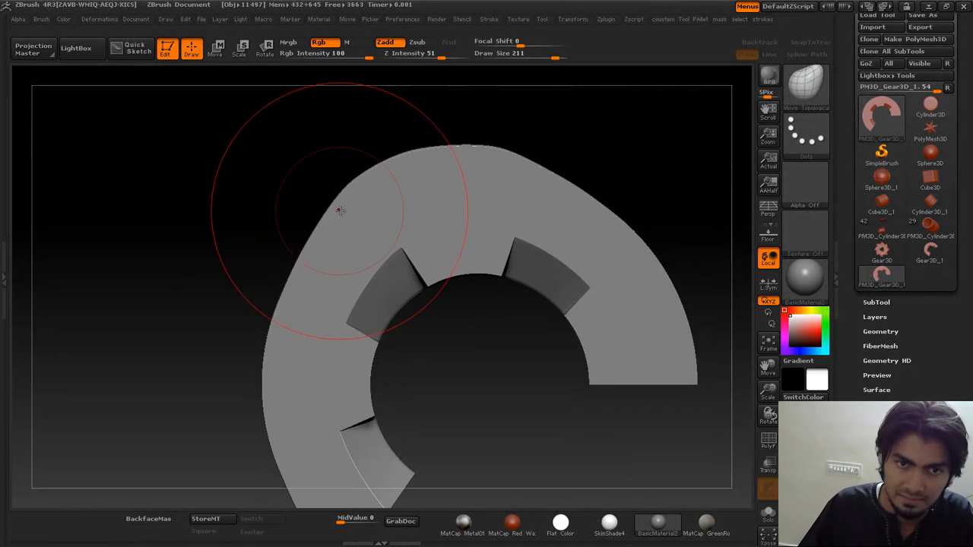
mouse_move(228, 228)
mouse_down()
mouse_move(217, 254)
mouse_move(544, 205)
mouse_move(502, 273)
mouse_up()
key(ctrl+z)
key(ctrl+z)
key(ctrl+z)
mouse_move(592, 312)
mouse_down()
mouse_move(608, 319)
mouse_move(617, 297)
mouse_move(606, 302)
mouse_move(673, 284)
mouse_move(674, 304)
mouse_up()
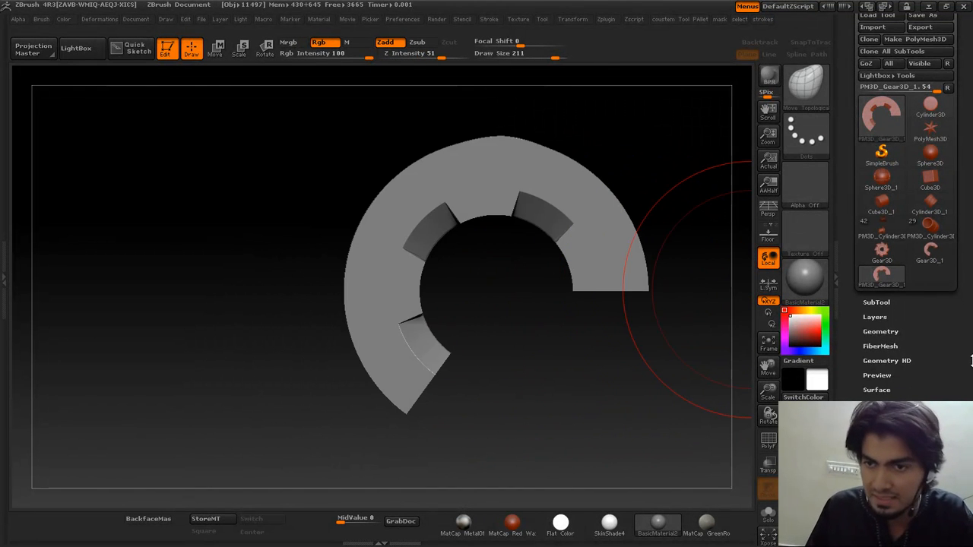
Draw a Helix3D primitive, make it editable and clear the gear from the canvas.
click(882, 175)
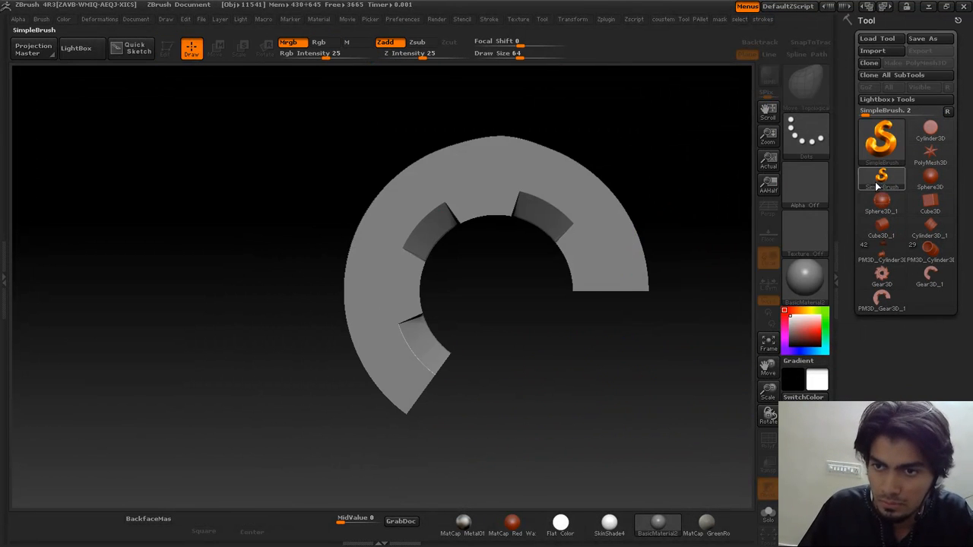
click(882, 137)
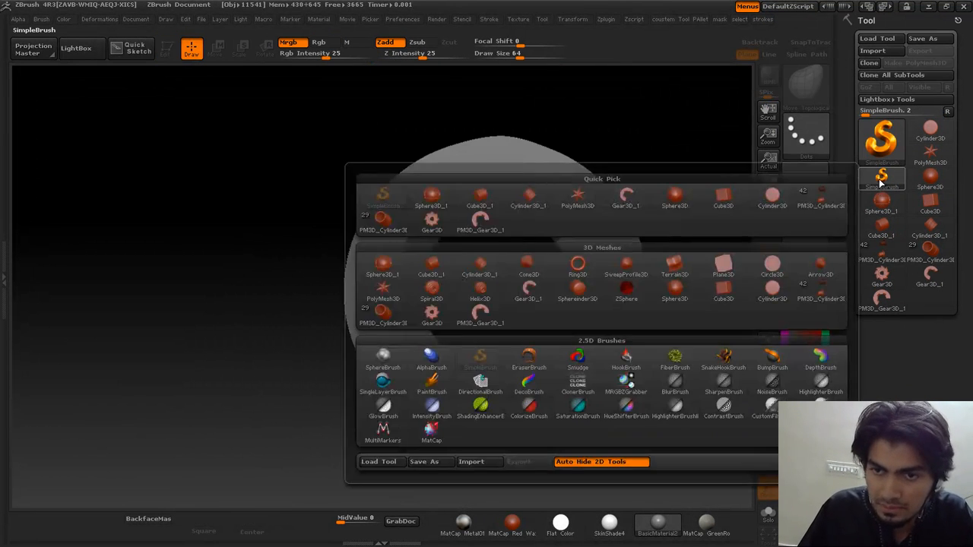
click(481, 292)
drag(399, 327, 428, 435)
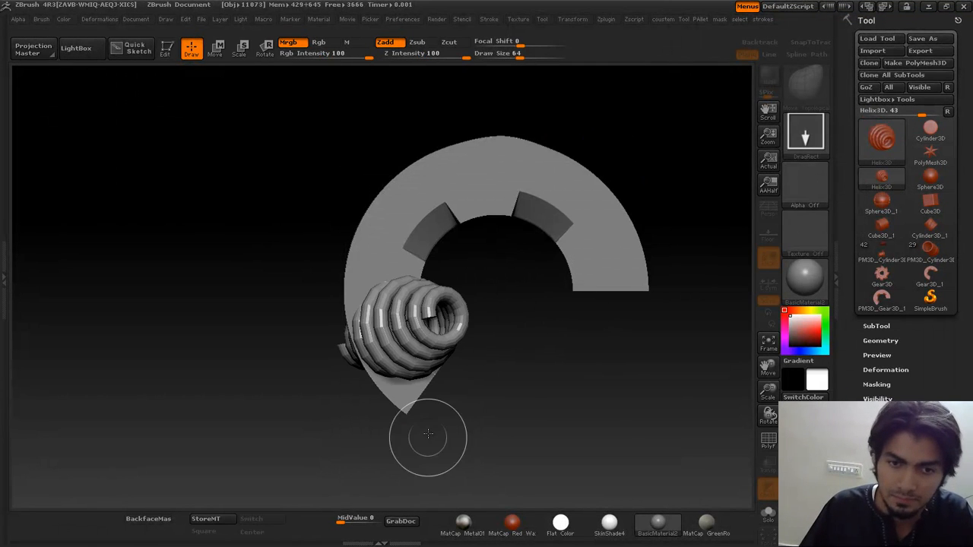
key(t)
key(ctrl+n)
drag(560, 332, 753, 373)
Open the helix's initialize settings and set its Coverage to 6.8627.
drag(971, 392, 972, 296)
click(908, 278)
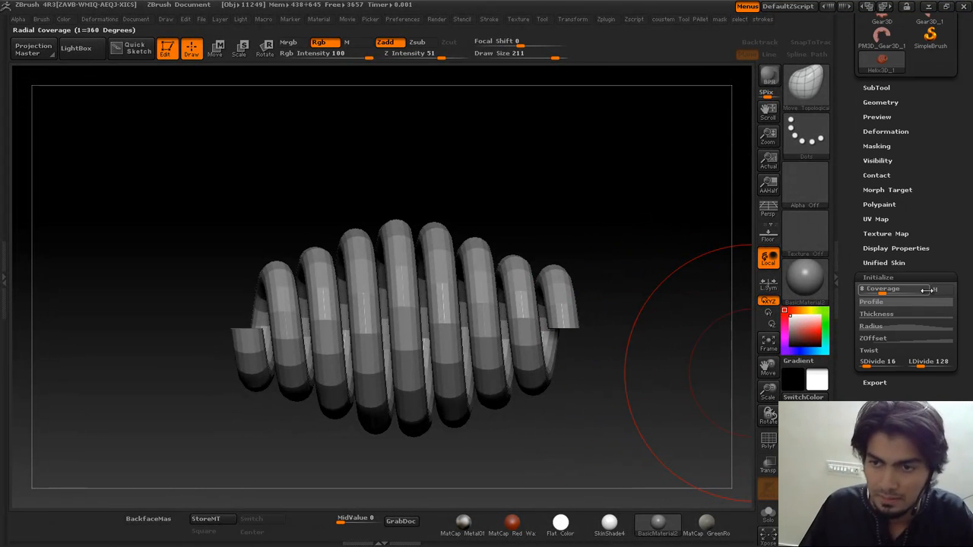
click(888, 295)
mouse_move(885, 293)
mouse_down()
mouse_move(905, 292)
mouse_move(882, 289)
mouse_up()
Open the helix's Profile curve to look at it and close it again.
click(893, 302)
drag(971, 323, 971, 310)
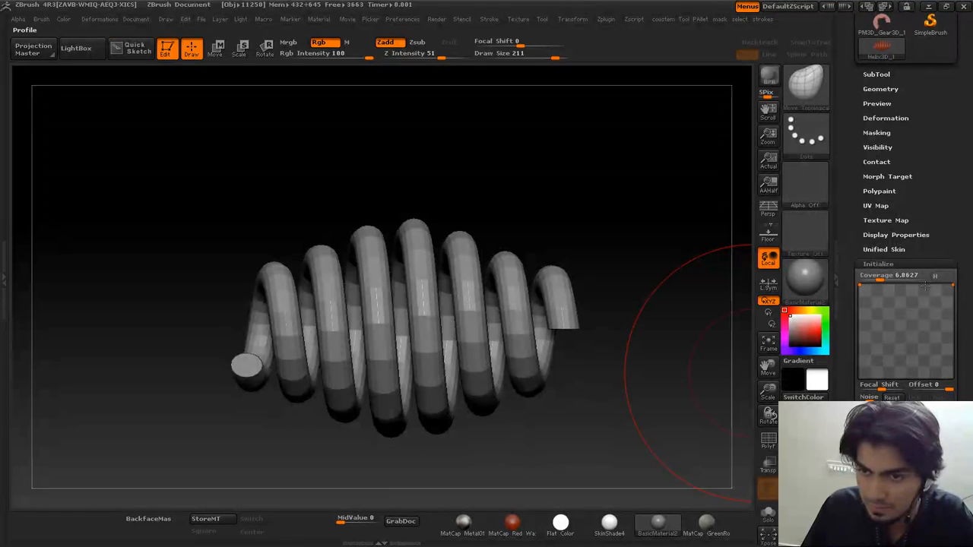
click(917, 264)
click(895, 264)
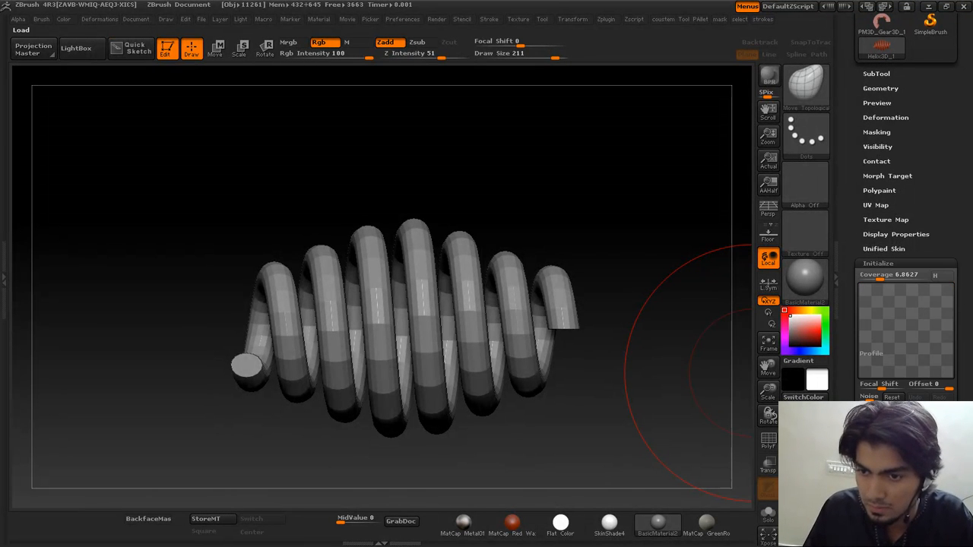
click(873, 409)
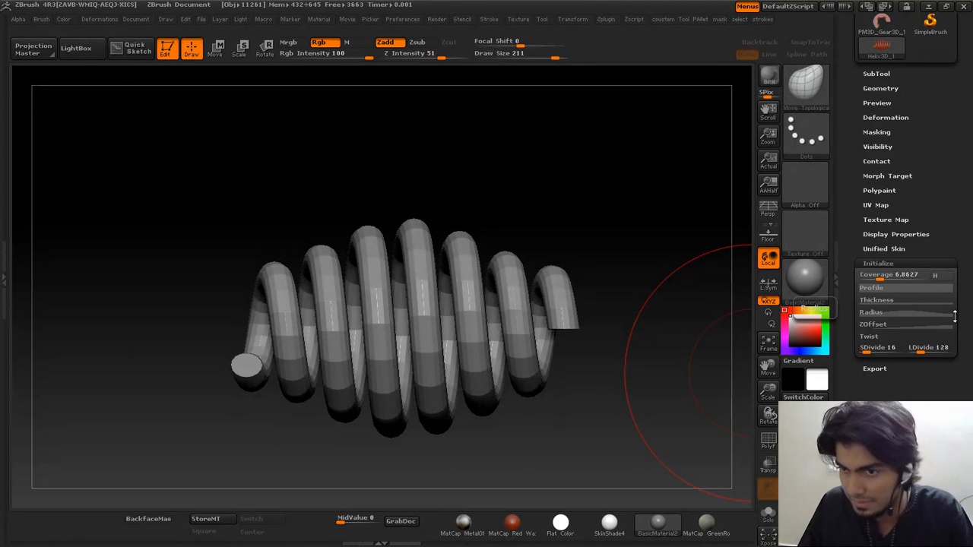
Raise both ends of the helix's Radius curve to even out the coils, and set SDivide to 25 and LDivide to 430.
click(925, 312)
drag(859, 351, 860, 319)
drag(953, 351, 971, 317)
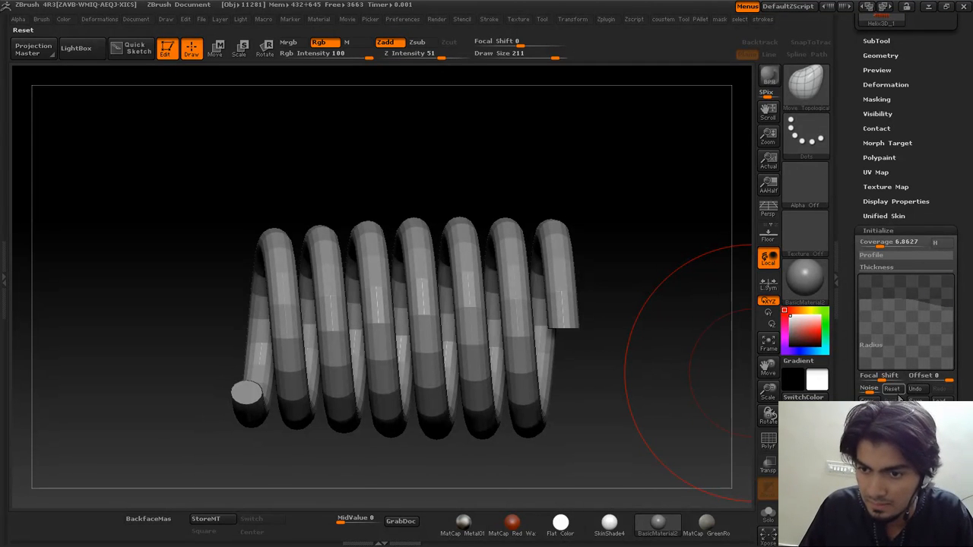
click(815, 342)
drag(871, 319, 942, 320)
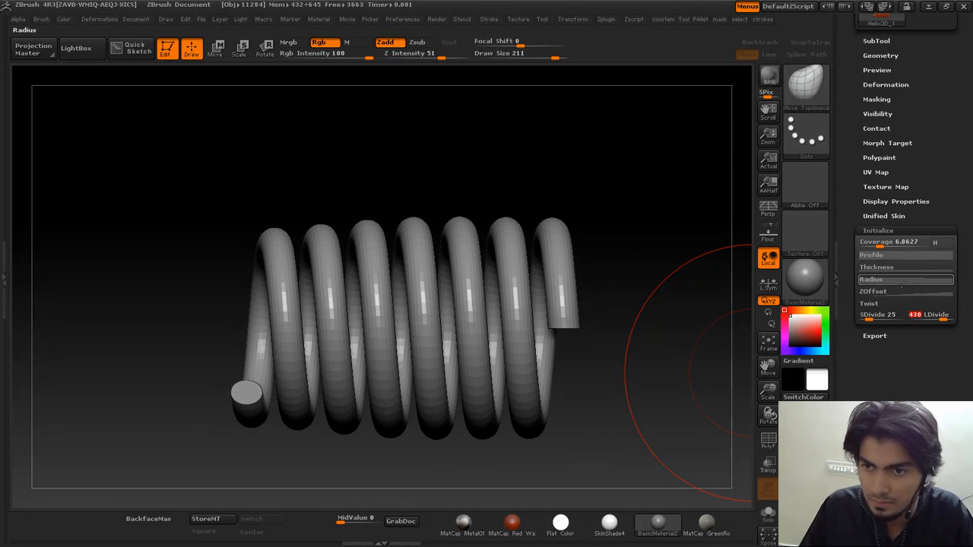
Raise a peak in the middle of the helix's Twist curve to twist the coil surface.
click(878, 303)
drag(898, 386, 910, 304)
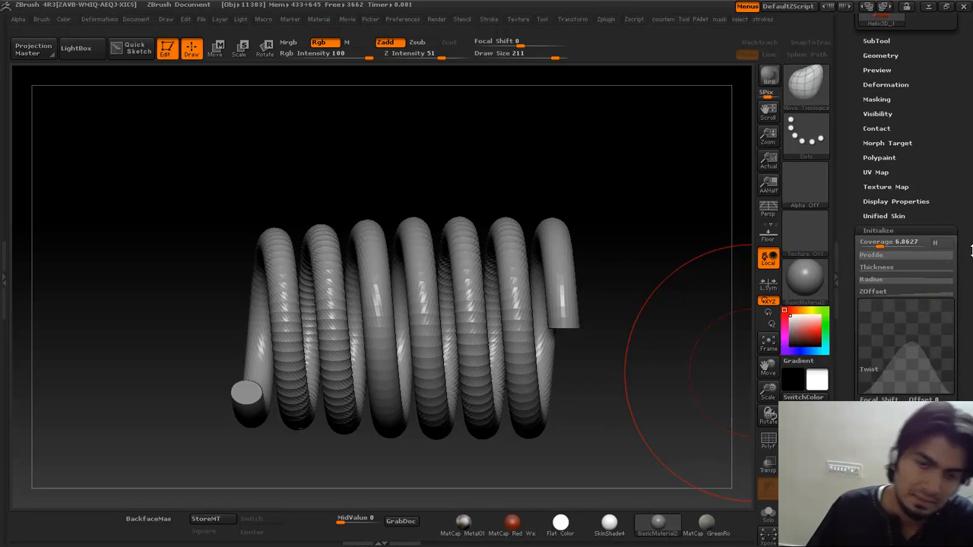
drag(969, 250, 964, 395)
Examine the twisted helix from several angles with perspective view enabled.
drag(730, 212, 624, 191)
drag(502, 143, 657, 300)
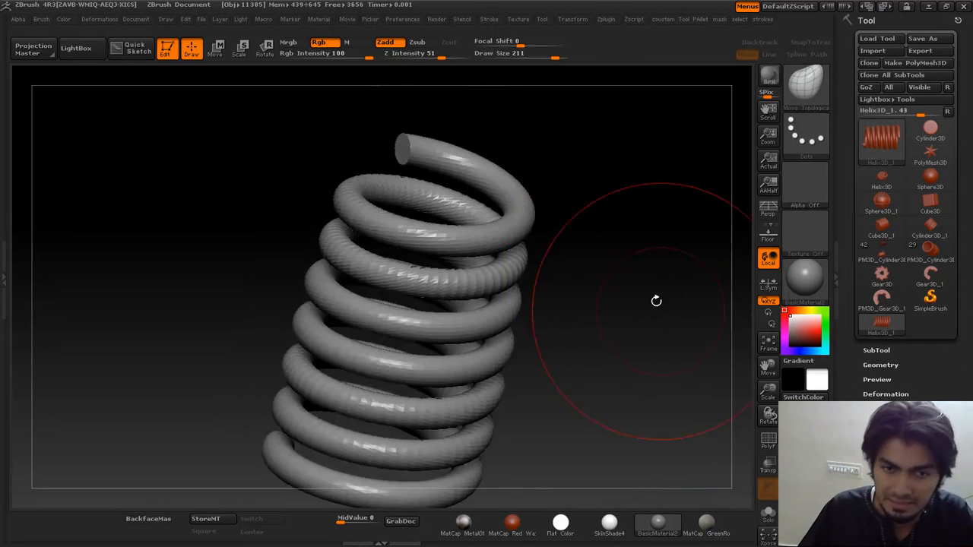
drag(625, 243, 652, 250)
key(p)
drag(550, 264, 565, 309)
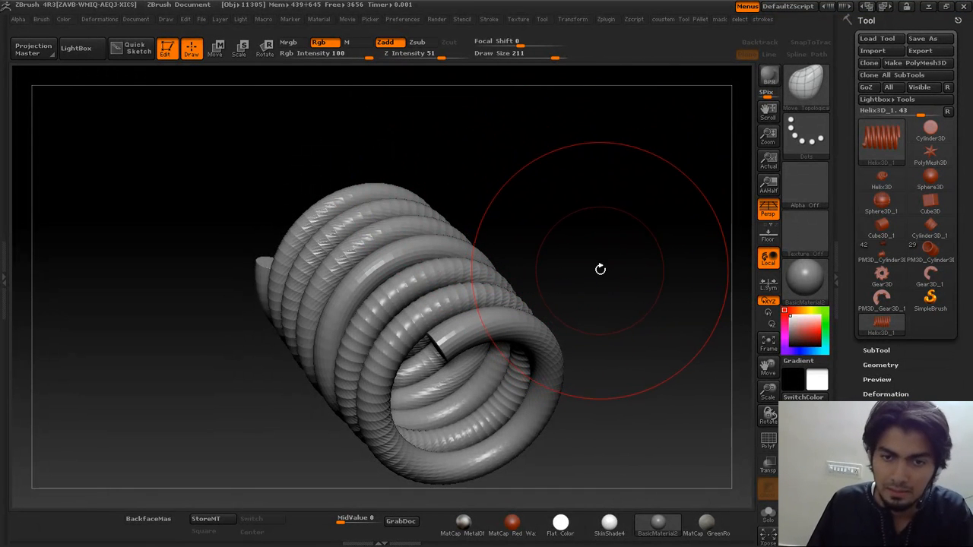
drag(649, 276, 680, 281)
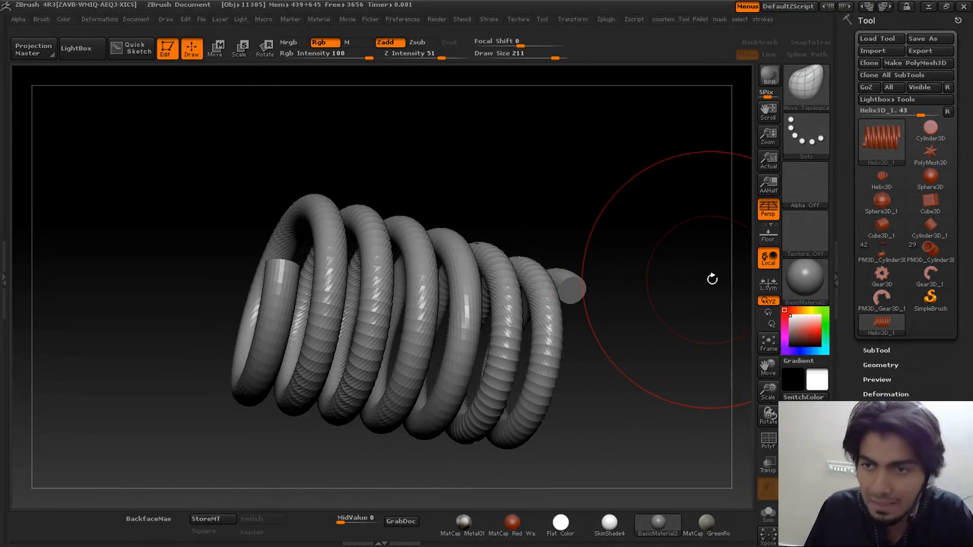
mouse_move(926, 210)
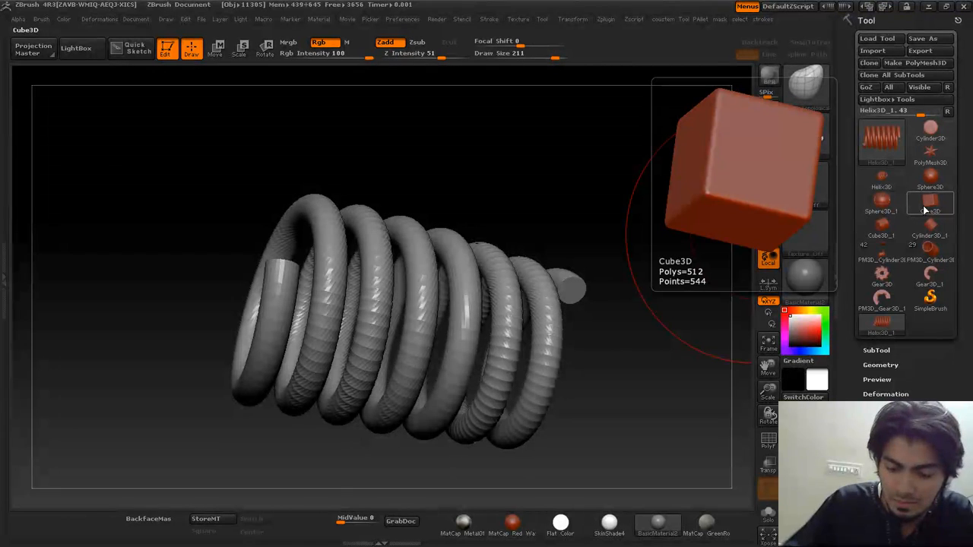